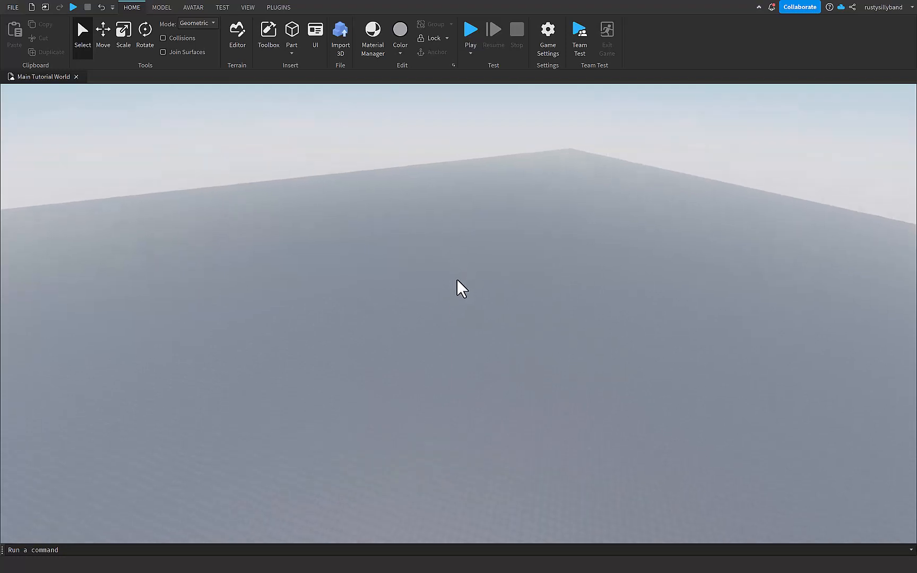
{"action": "scroll", "coordinate": [456, 279], "scroll_direction": "down", "scroll_amount": 3}
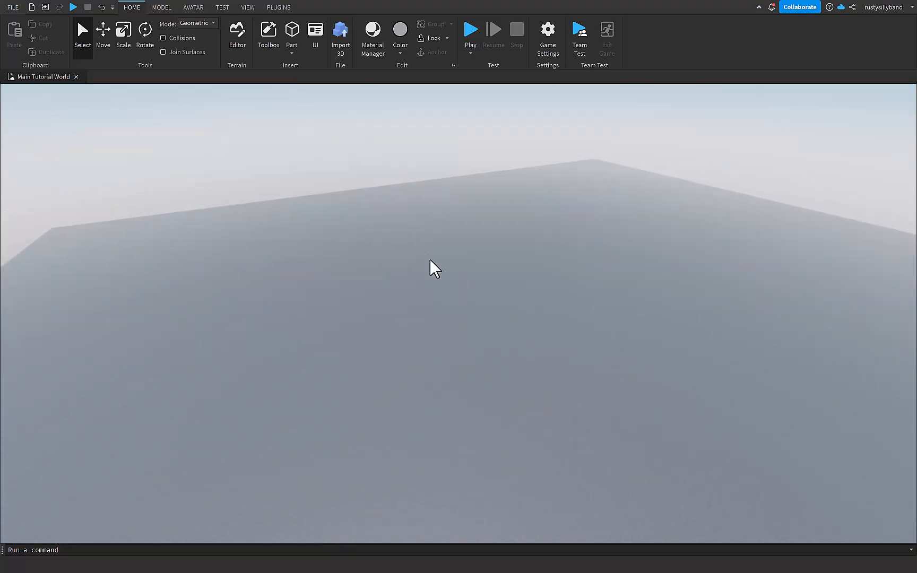
{"action": "key", "text": "d"}
{"action": "key", "text": "d"}
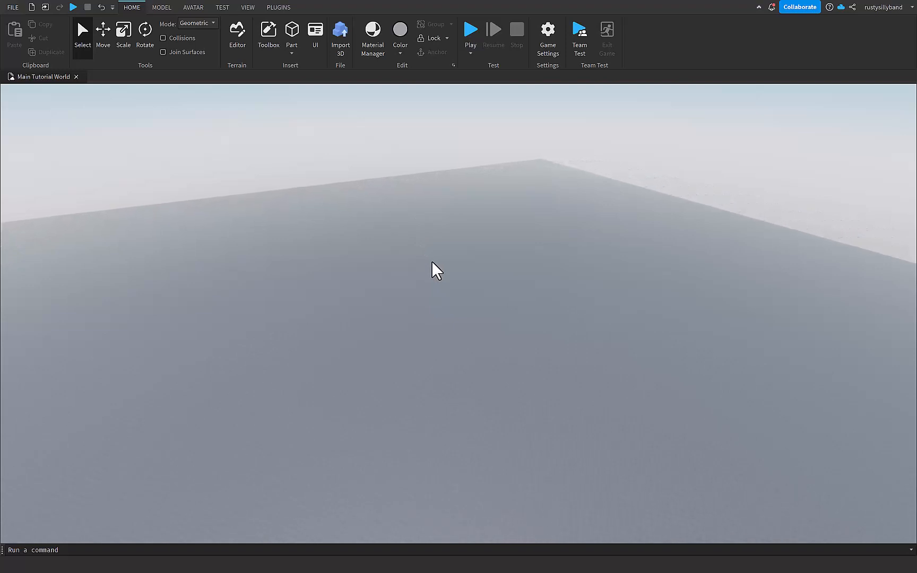
{"action": "right_click_drag", "start_coordinate": [431, 260], "coordinate": [446, 261]}
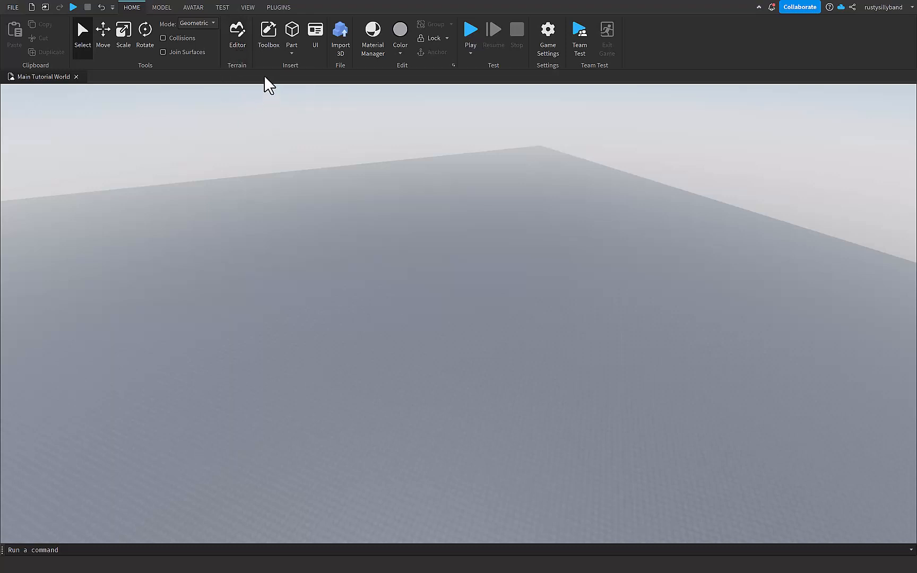
Open the Terrain Editor and look over its Region and Edit tool sets before returning to the Create tools
{"action": "left_click", "coordinate": [233, 47]}
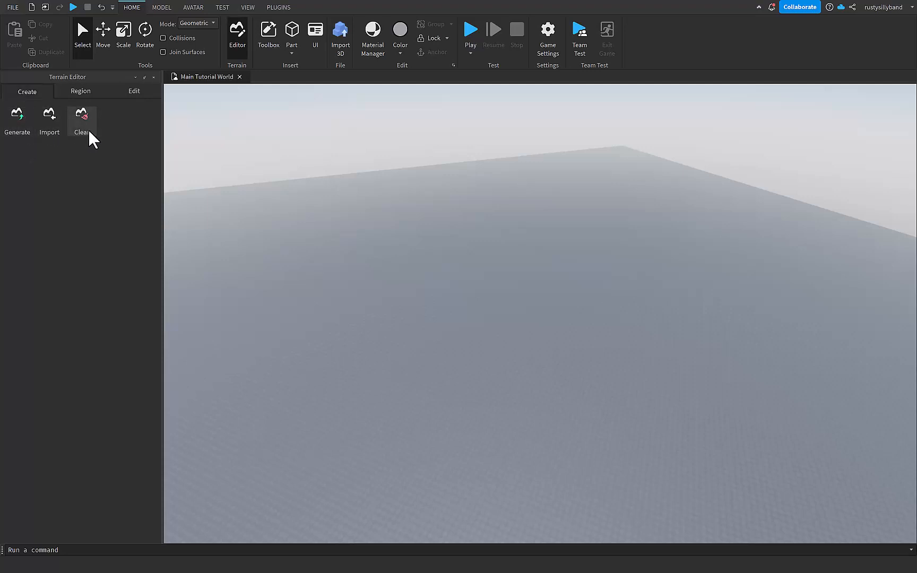
{"action": "left_click", "coordinate": [79, 91]}
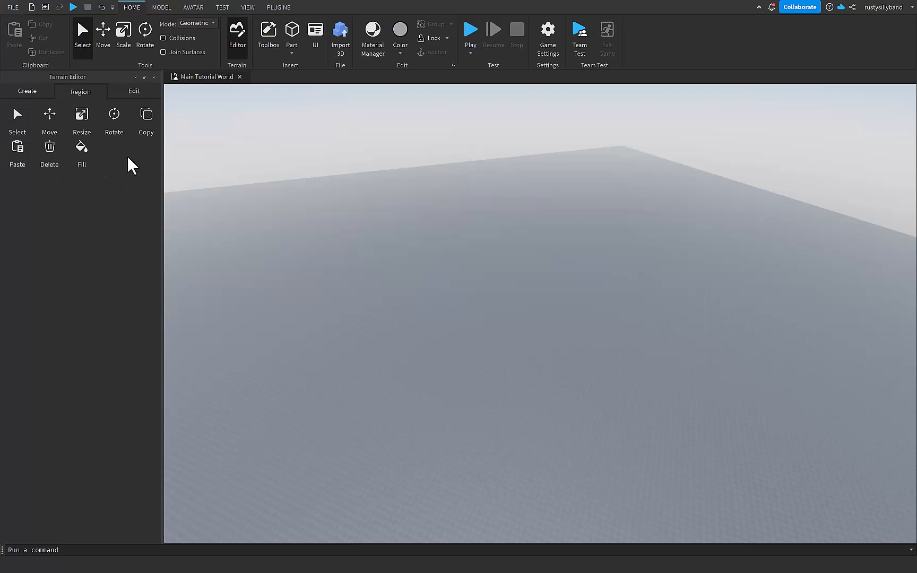
{"action": "left_click", "coordinate": [125, 91]}
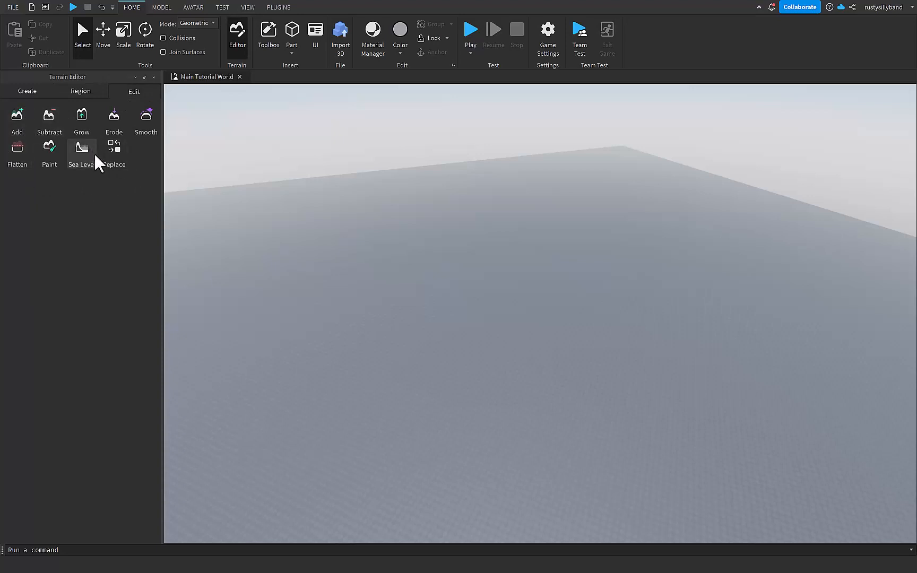
{"action": "left_click", "coordinate": [27, 91]}
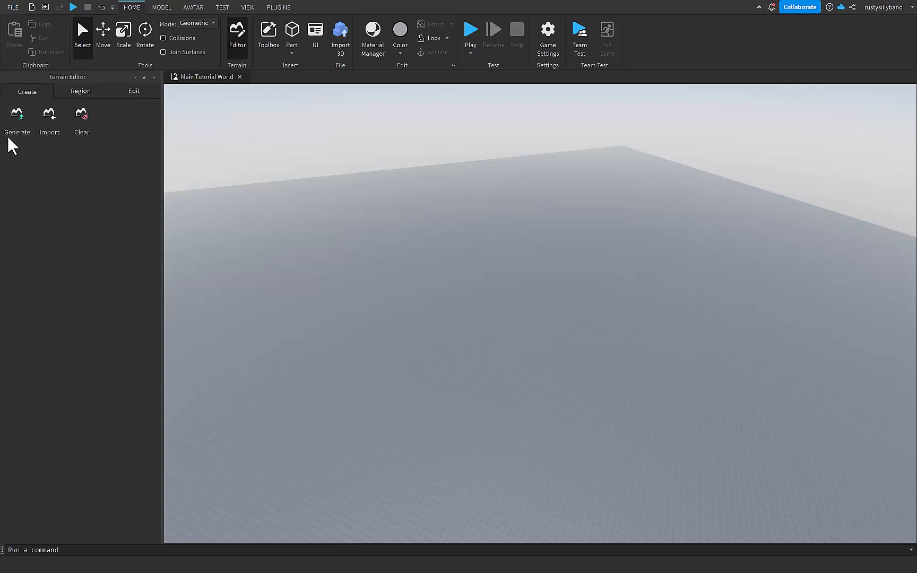
Start terrain generation and shrink the generation box to an X size of about 666 and a Z size of about 658
{"action": "left_click", "coordinate": [26, 132]}
{"action": "right_click_drag", "start_coordinate": [504, 232], "coordinate": [519, 240]}
{"action": "scroll", "coordinate": [517, 240], "scroll_direction": "down", "scroll_amount": 1}
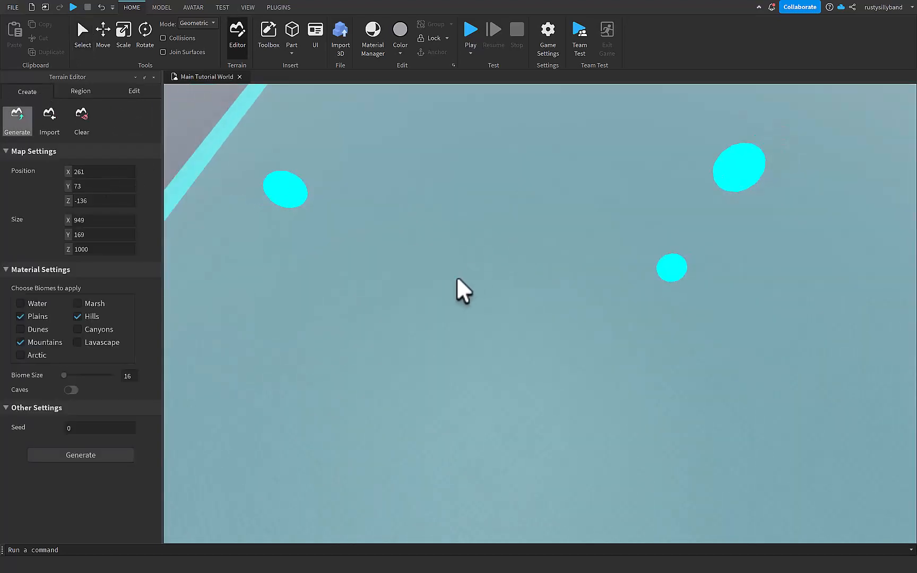
{"action": "scroll", "coordinate": [458, 277], "scroll_direction": "down", "scroll_amount": 2}
{"action": "scroll", "coordinate": [458, 276], "scroll_direction": "down", "scroll_amount": 3}
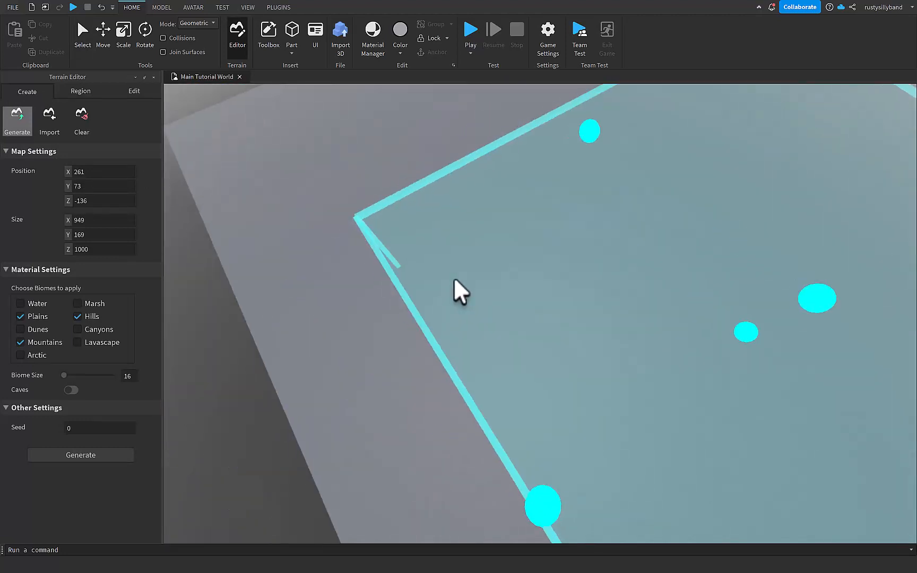
{"action": "scroll", "coordinate": [458, 276], "scroll_direction": "down", "scroll_amount": 3}
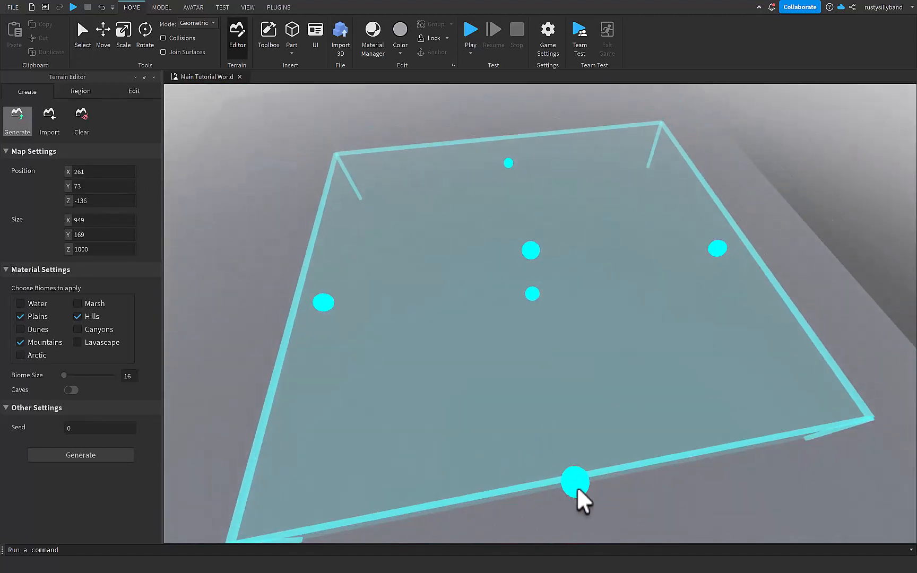
{"action": "left_click_drag", "start_coordinate": [577, 487], "coordinate": [546, 343]}
{"action": "left_click_drag", "start_coordinate": [695, 219], "coordinate": [582, 229]}
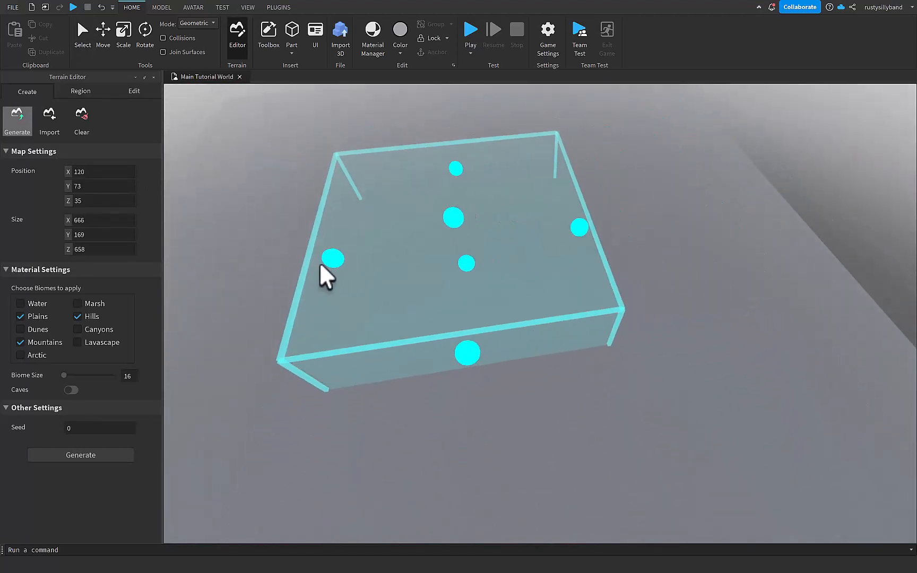
Tighten the generation box from several sides to about 476 × 159 × 581
{"action": "left_click_drag", "start_coordinate": [321, 262], "coordinate": [358, 259]}
{"action": "left_click_drag", "start_coordinate": [465, 167], "coordinate": [467, 189]}
{"action": "left_click_drag", "start_coordinate": [481, 350], "coordinate": [477, 317]}
{"action": "left_click_drag", "start_coordinate": [353, 253], "coordinate": [361, 254]}
{"action": "scroll", "coordinate": [395, 264], "scroll_direction": "up", "scroll_amount": 2}
{"action": "mouse_move", "coordinate": [481, 263]}
{"action": "left_mouse_down"}
{"action": "mouse_move", "coordinate": [487, 232]}
{"action": "mouse_move", "coordinate": [494, 271]}
{"action": "mouse_move", "coordinate": [494, 251]}
{"action": "left_mouse_up"}
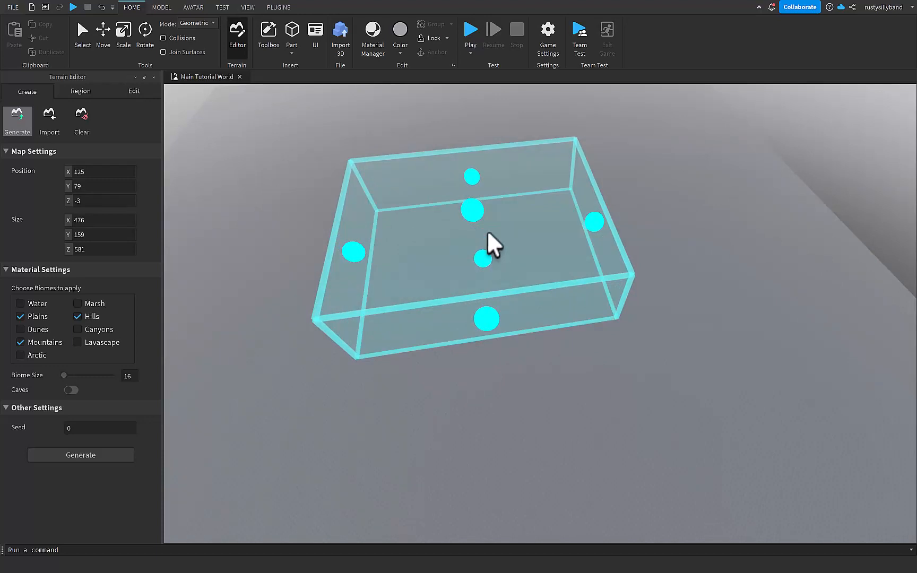
Lower the generation box to a height of about 93 and extend its X size to about 499
{"action": "left_click_drag", "start_coordinate": [475, 203], "coordinate": [470, 241]}
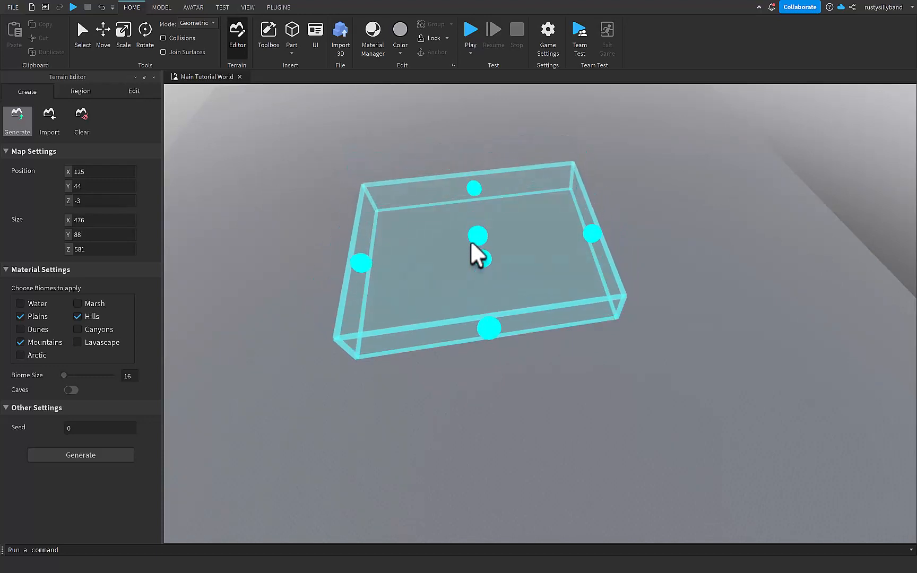
{"action": "scroll", "coordinate": [534, 378], "scroll_direction": "up", "scroll_amount": 3}
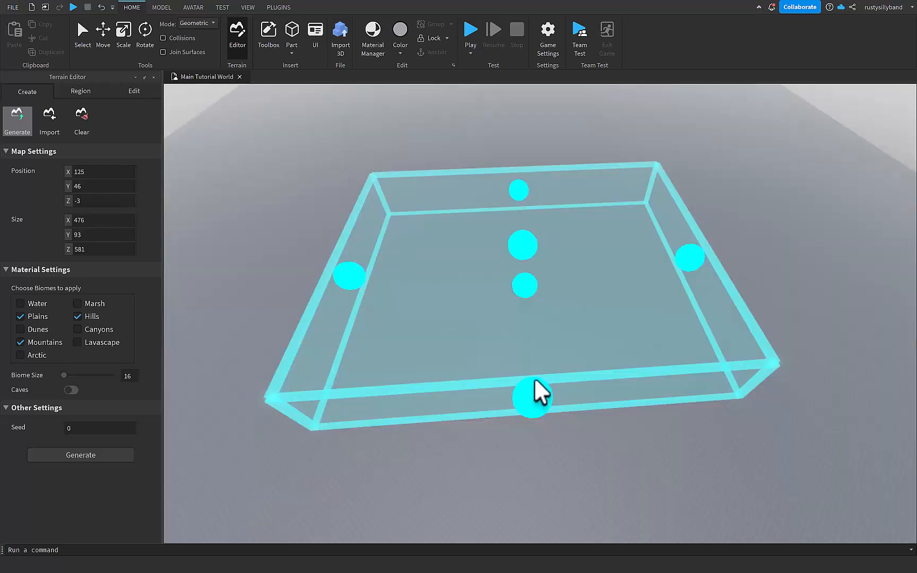
{"action": "left_click_drag", "start_coordinate": [535, 381], "coordinate": [540, 402]}
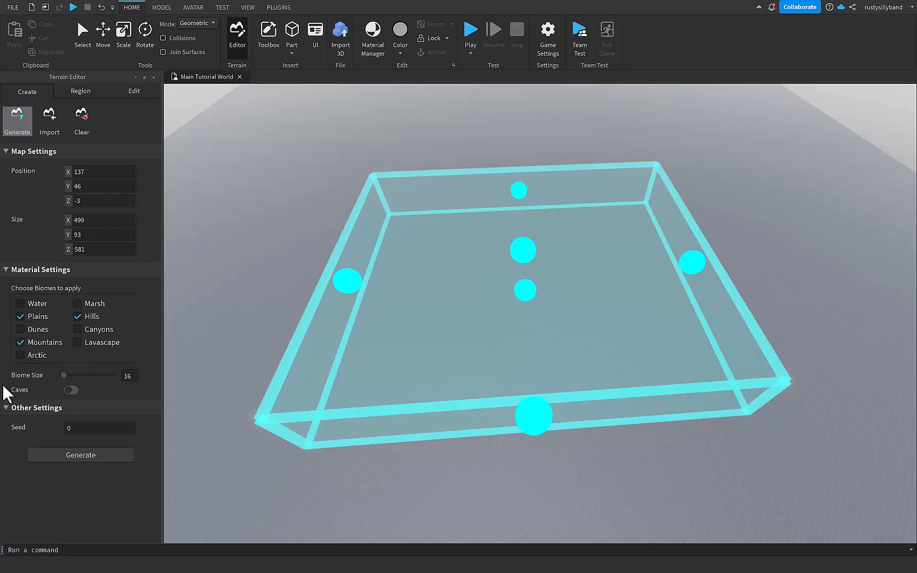
Generate the terrain with Plains, Hills and Mountains biomes, a biome size of 16 and seed 0
{"action": "left_click_drag", "start_coordinate": [63, 375], "coordinate": [115, 375]}
{"action": "left_click_drag", "start_coordinate": [102, 374], "coordinate": [56, 373]}
{"action": "left_click", "coordinate": [73, 428]}
{"action": "left_click", "coordinate": [53, 424]}
{"action": "left_click", "coordinate": [72, 455]}
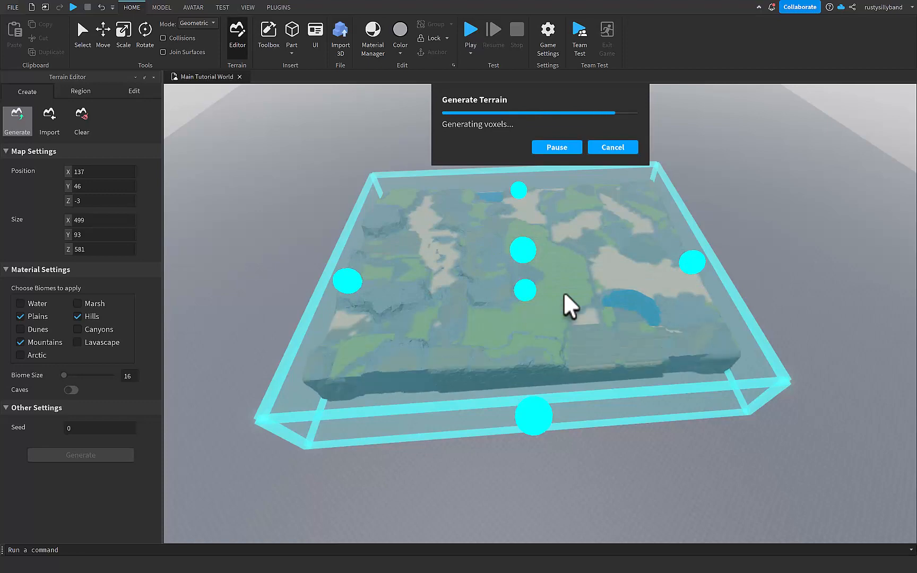
Examine the generated terrain from several viewpoints and leave the Generate tool to see it without the box
{"action": "right_click_drag", "start_coordinate": [564, 292], "coordinate": [542, 289]}
{"action": "key", "text": "w"}
{"action": "key", "text": "w"}
{"action": "key", "text": "s"}
{"action": "right_click_drag", "start_coordinate": [338, 239], "coordinate": [338, 239]}
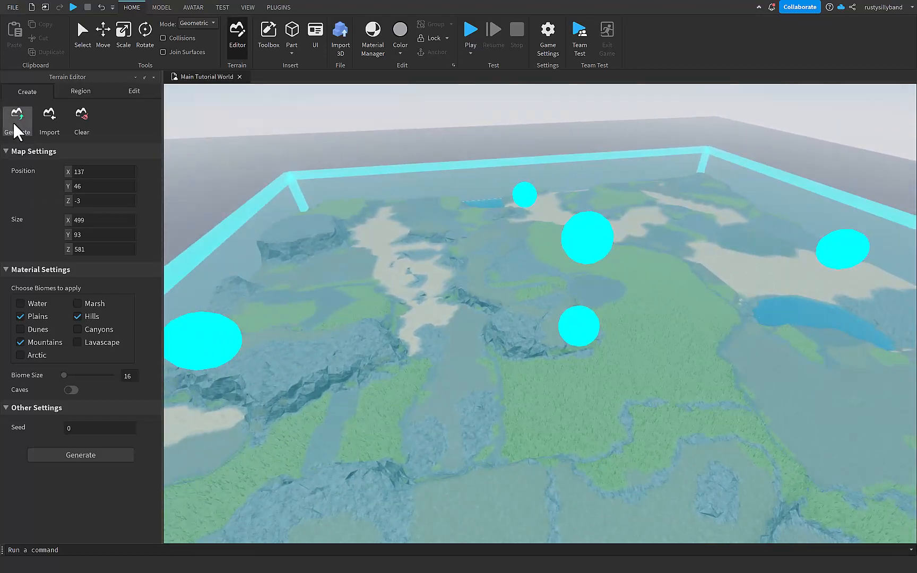
{"action": "left_click", "coordinate": [14, 123]}
{"action": "right_click_drag", "start_coordinate": [460, 280], "coordinate": [461, 281]}
{"action": "right_click_drag", "start_coordinate": [525, 281], "coordinate": [526, 281]}
{"action": "key", "text": "w"}
{"action": "key", "text": "s"}
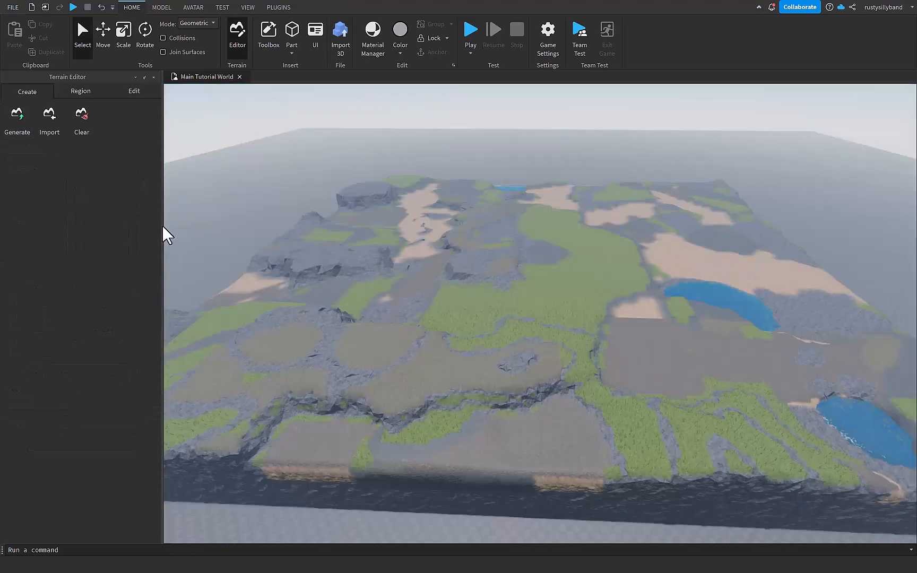
Select a large box-shaped region over the middle of the generated terrain and widen it on one side
{"action": "left_click", "coordinate": [74, 91]}
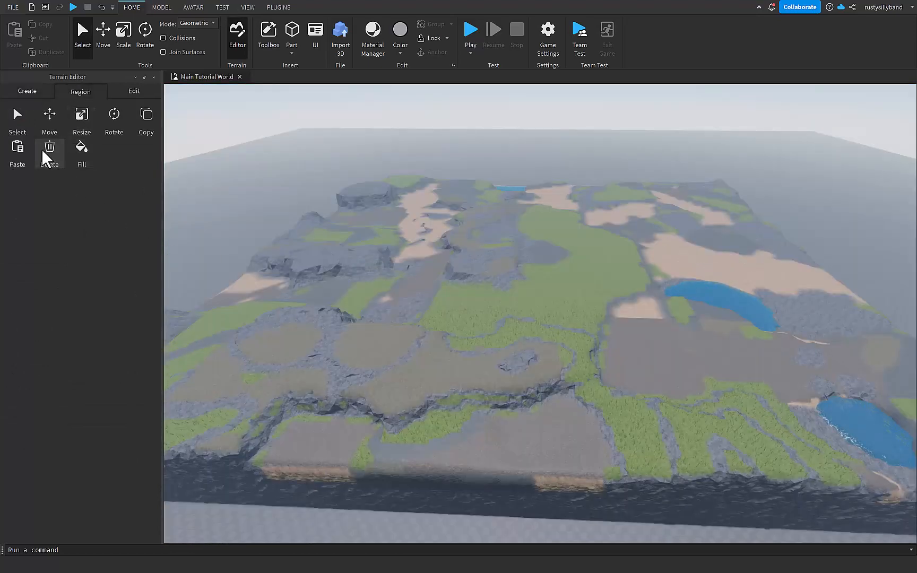
{"action": "right_click_drag", "start_coordinate": [382, 199], "coordinate": [312, 185]}
{"action": "key", "text": "s"}
{"action": "left_click", "coordinate": [20, 124]}
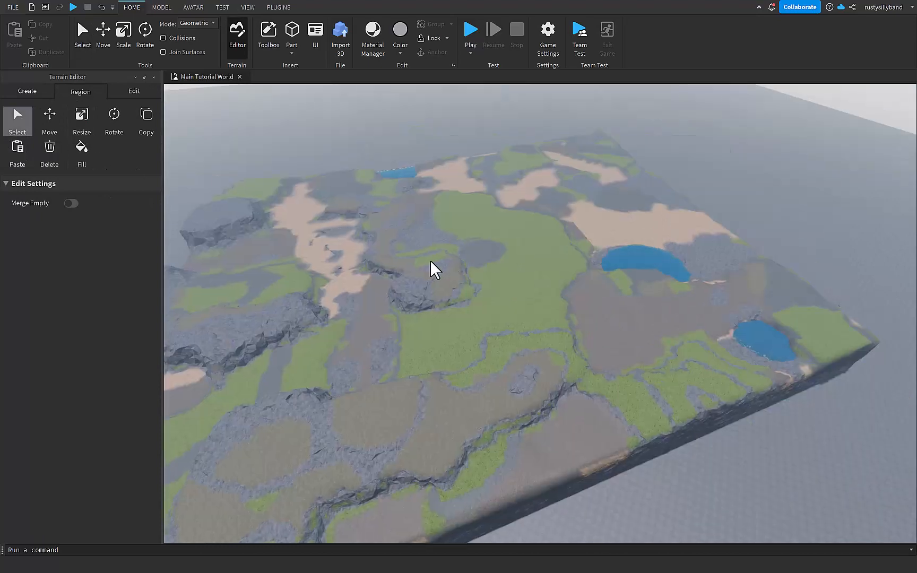
{"action": "key", "text": "s"}
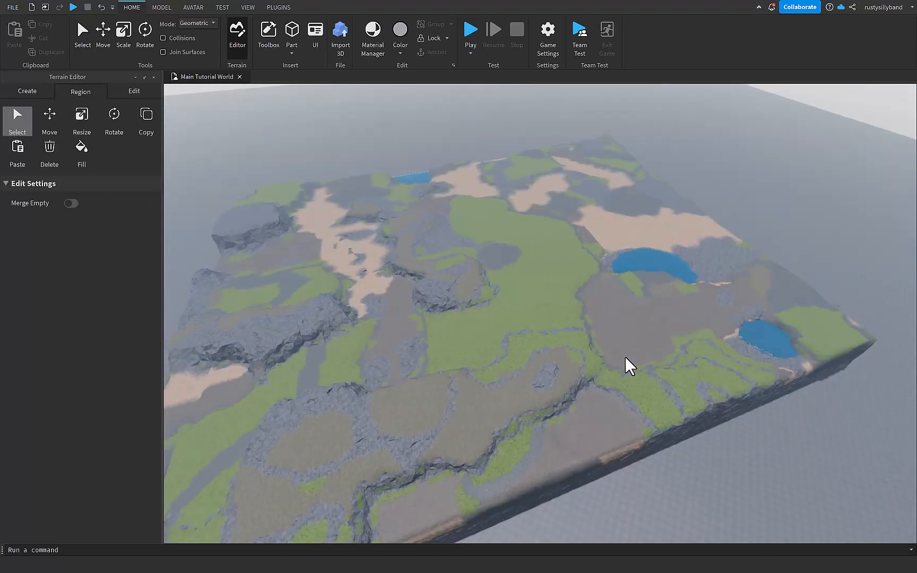
{"action": "left_click_drag", "start_coordinate": [595, 344], "coordinate": [352, 207]}
{"action": "left_click_drag", "start_coordinate": [462, 265], "coordinate": [454, 201]}
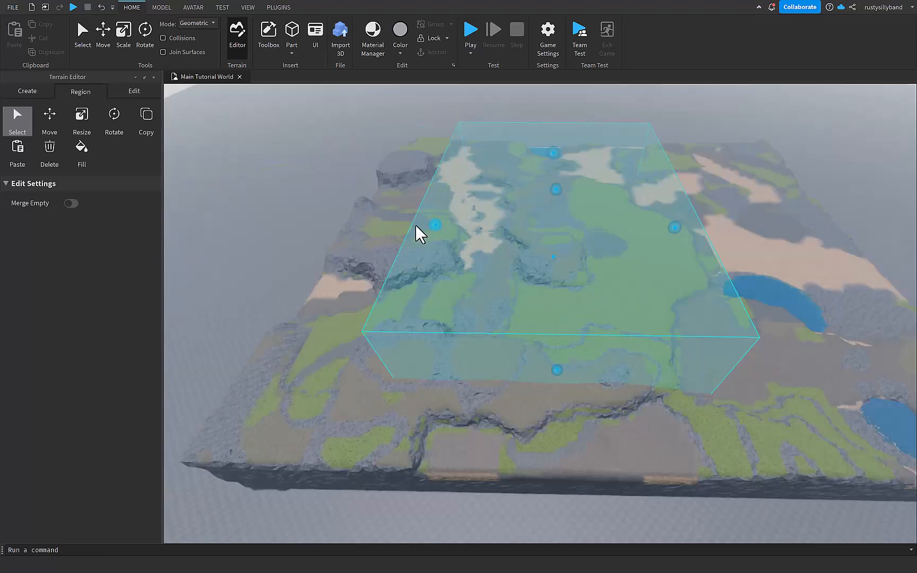
{"action": "left_click_drag", "start_coordinate": [415, 224], "coordinate": [407, 226]}
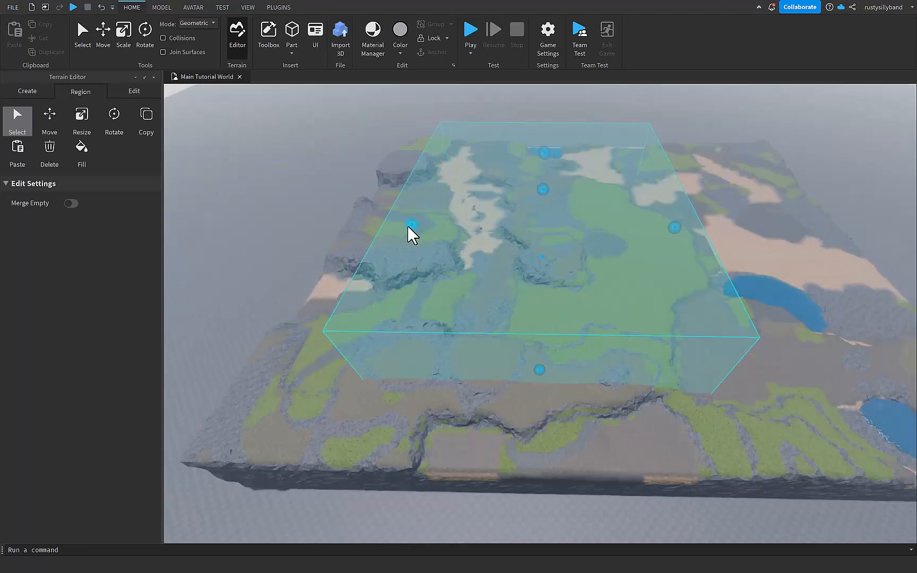
Move the selected terrain region sideways toward the lakes
{"action": "left_click", "coordinate": [49, 121]}
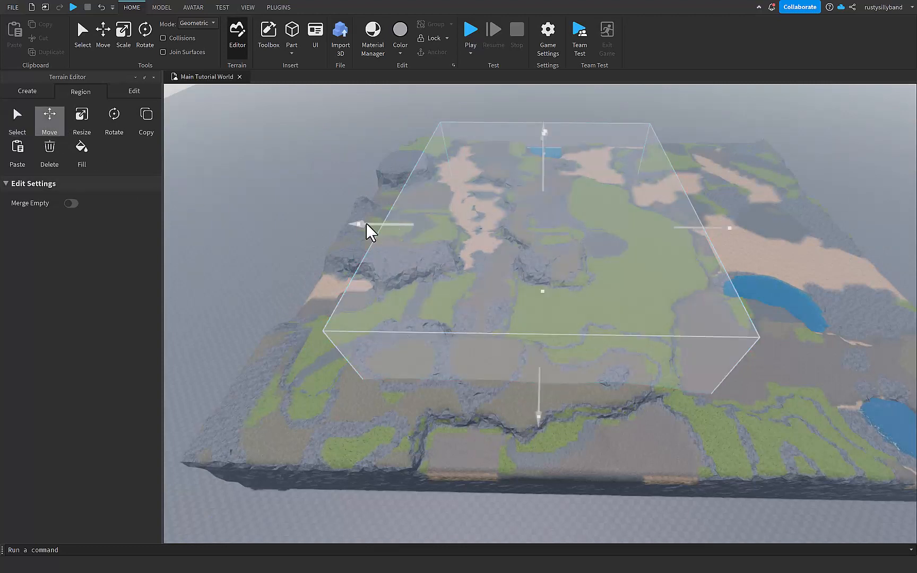
{"action": "left_click_drag", "start_coordinate": [369, 229], "coordinate": [472, 304]}
{"action": "right_click_drag", "start_coordinate": [472, 304], "coordinate": [518, 293]}
{"action": "left_click_drag", "start_coordinate": [472, 304], "coordinate": [308, 332]}
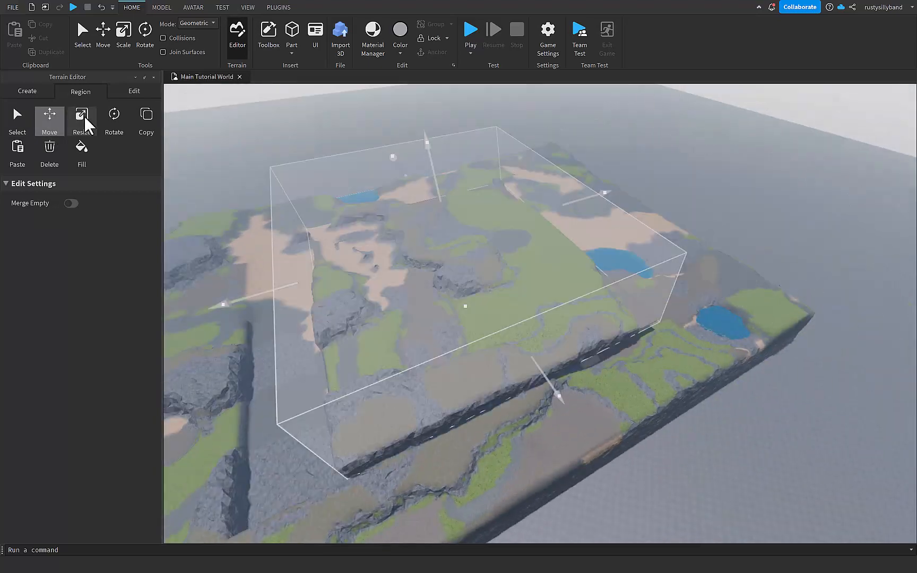
Resize the selected terrain region to be taller and slightly narrower, and bring up its rotation handles
{"action": "left_click", "coordinate": [83, 115]}
{"action": "right_click_drag", "start_coordinate": [324, 171], "coordinate": [423, 198]}
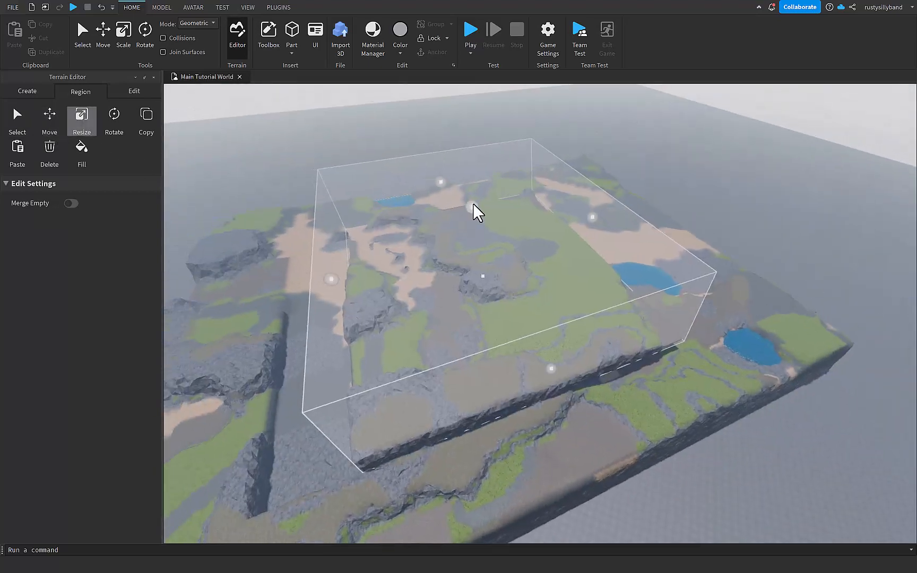
{"action": "left_click_drag", "start_coordinate": [473, 204], "coordinate": [481, 127]}
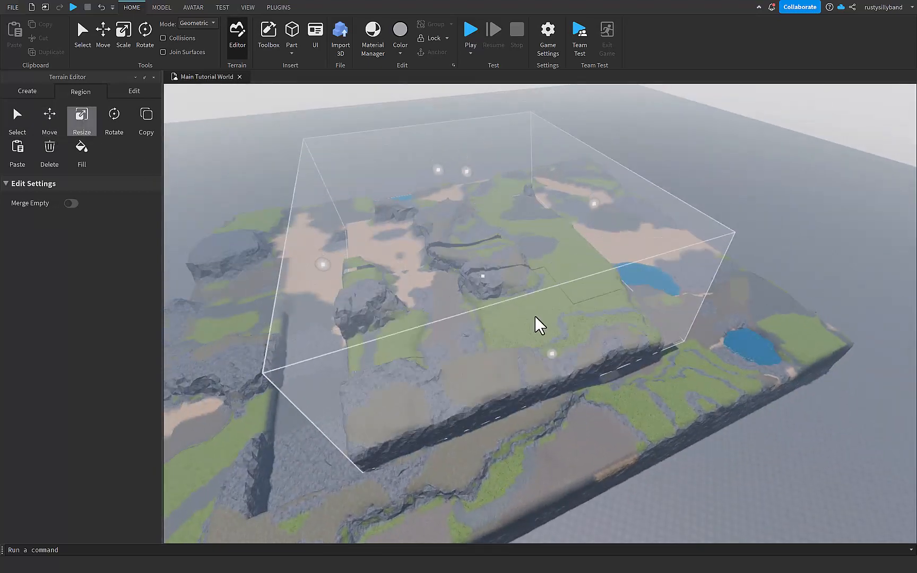
{"action": "left_click_drag", "start_coordinate": [589, 203], "coordinate": [573, 220]}
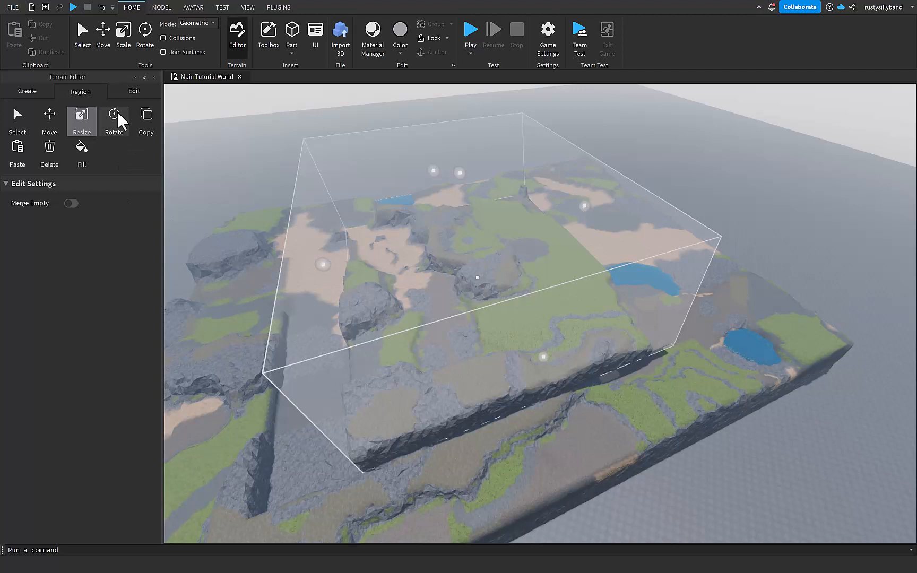
{"action": "left_click", "coordinate": [111, 133]}
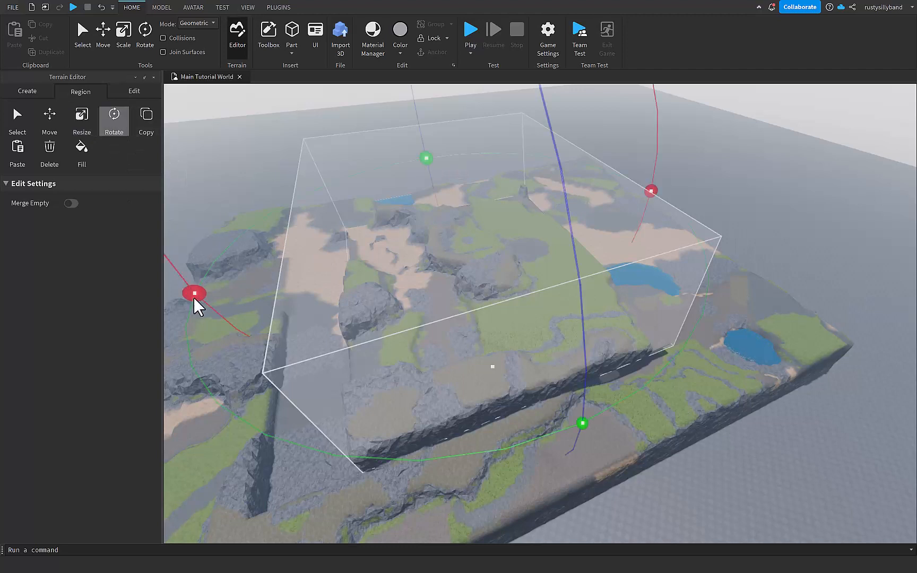
{"action": "left_click_drag", "start_coordinate": [344, 404], "coordinate": [232, 325]}
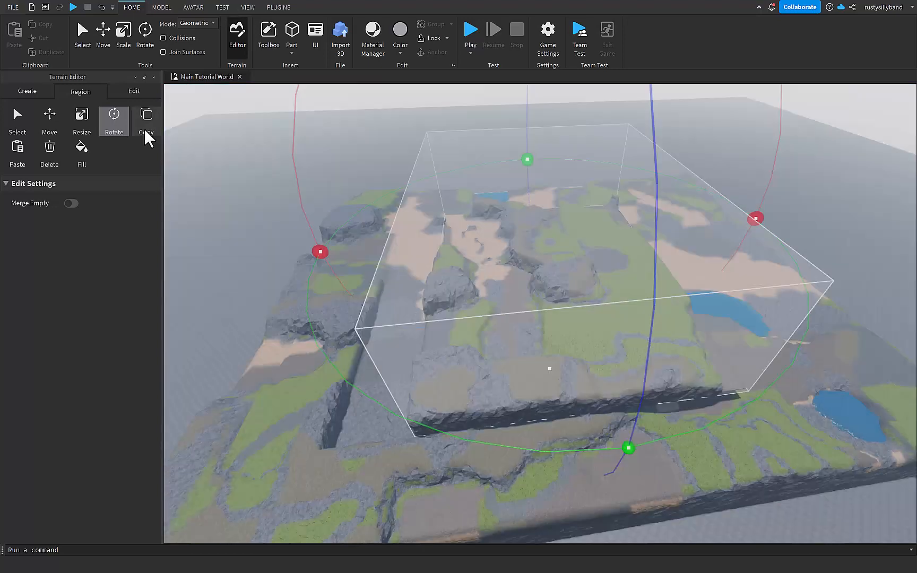
Copy the selected terrain region, move the original away from the lakes, and paste a duplicate moved back toward them
{"action": "left_click", "coordinate": [144, 130]}
{"action": "left_click", "coordinate": [48, 121]}
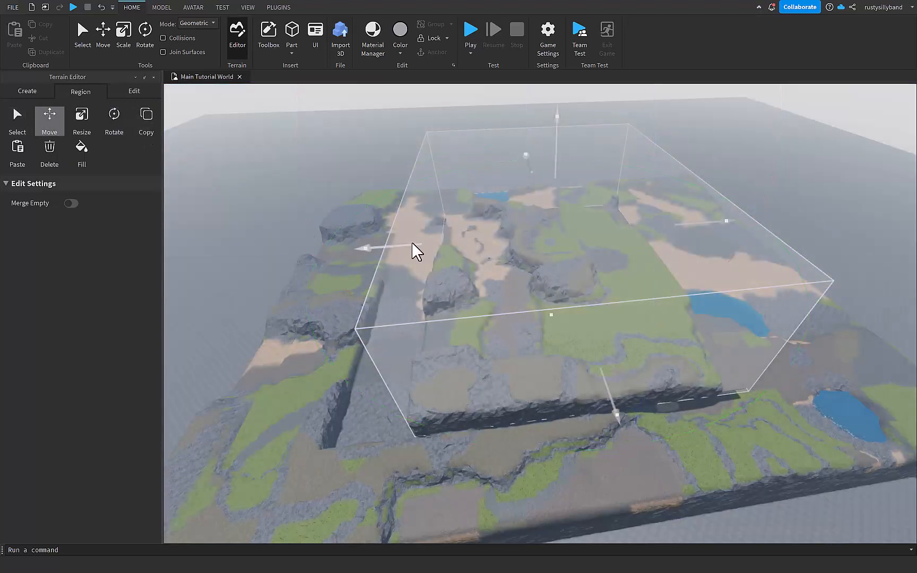
{"action": "left_click_drag", "start_coordinate": [233, 246], "coordinate": [124, 243]}
{"action": "left_click", "coordinate": [20, 153]}
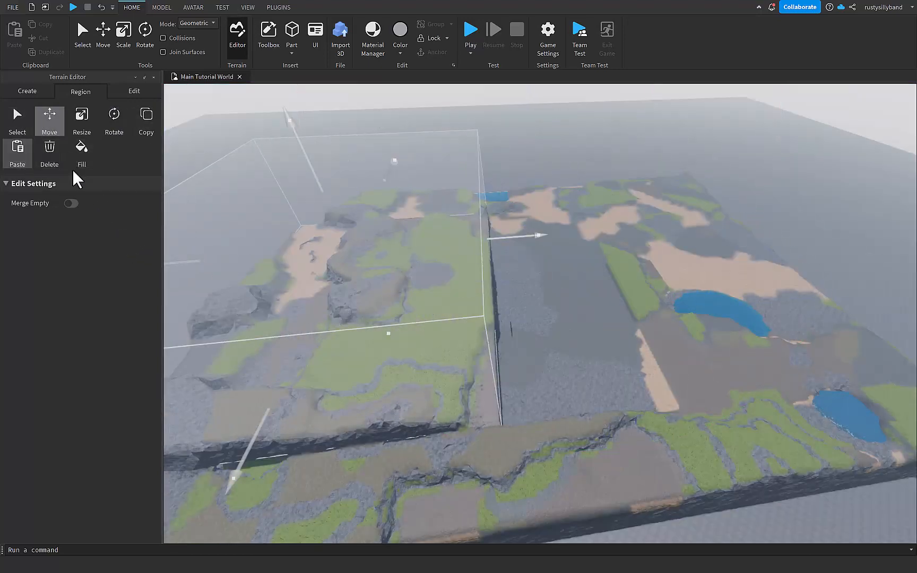
{"action": "left_click_drag", "start_coordinate": [533, 231], "coordinate": [711, 286]}
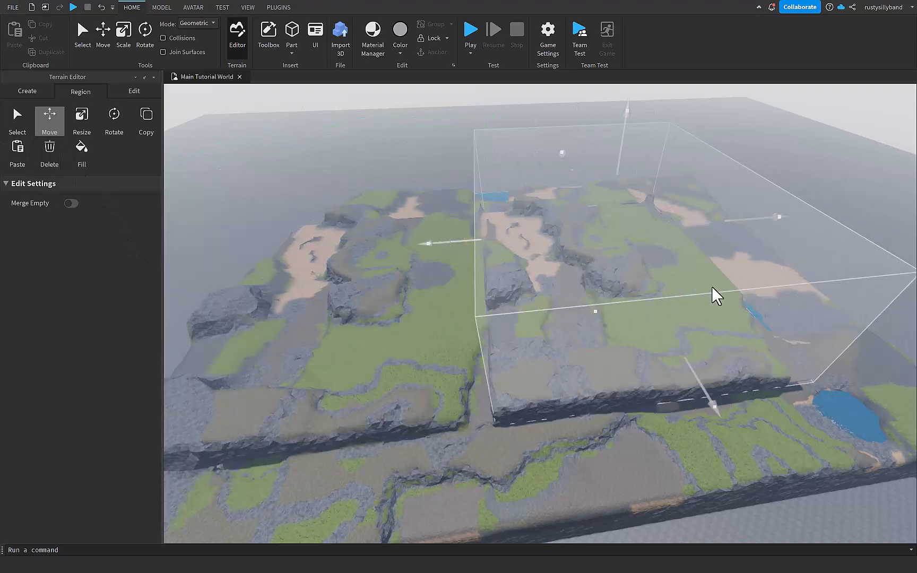
Delete the terrain inside the selected region and fill the region with the light grey concrete material, extending it slightly upward
{"action": "left_click", "coordinate": [48, 155]}
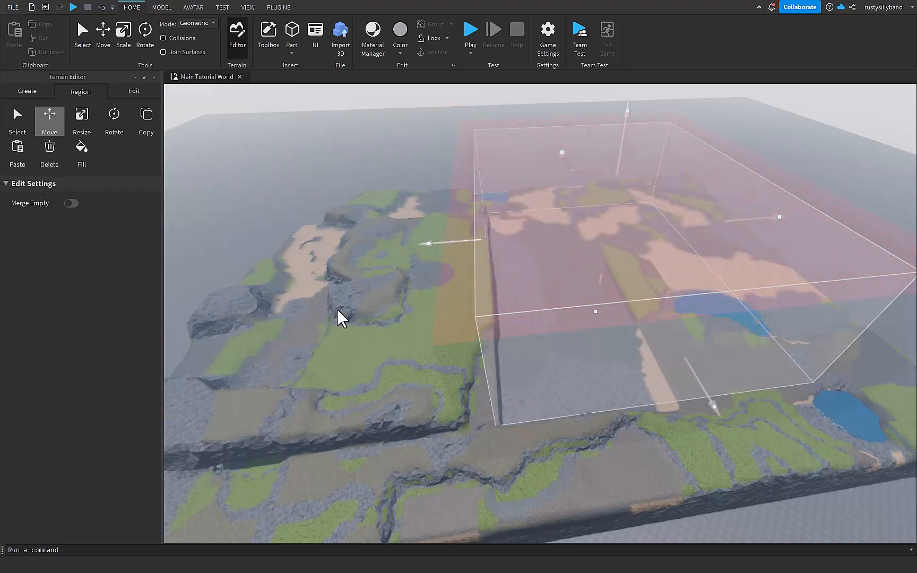
{"action": "left_click", "coordinate": [93, 160]}
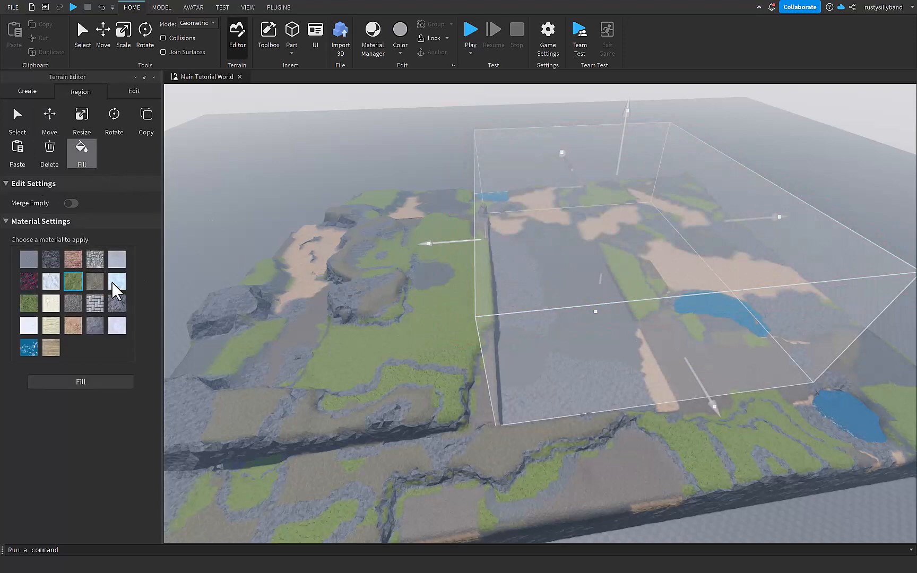
{"action": "left_click", "coordinate": [117, 260]}
{"action": "left_click", "coordinate": [114, 382]}
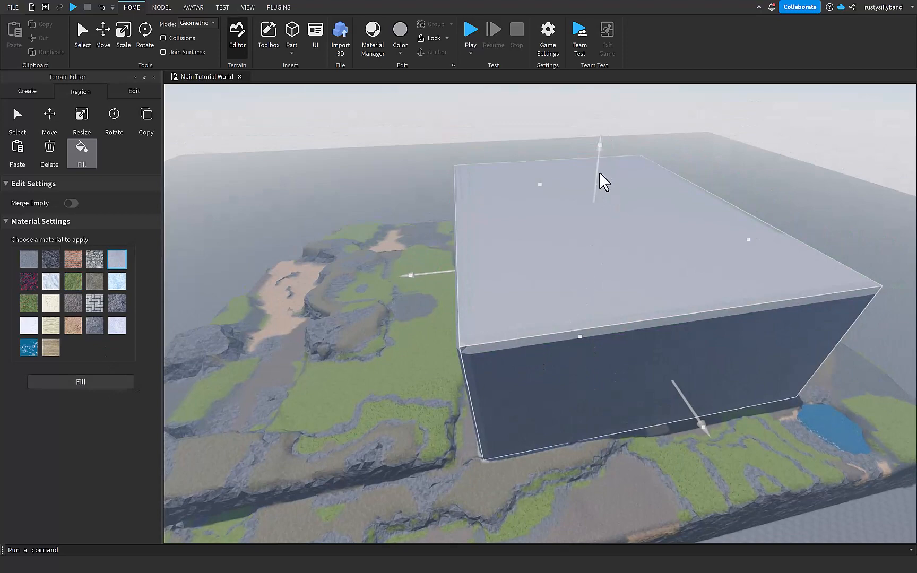
{"action": "left_click_drag", "start_coordinate": [604, 182], "coordinate": [620, 172]}
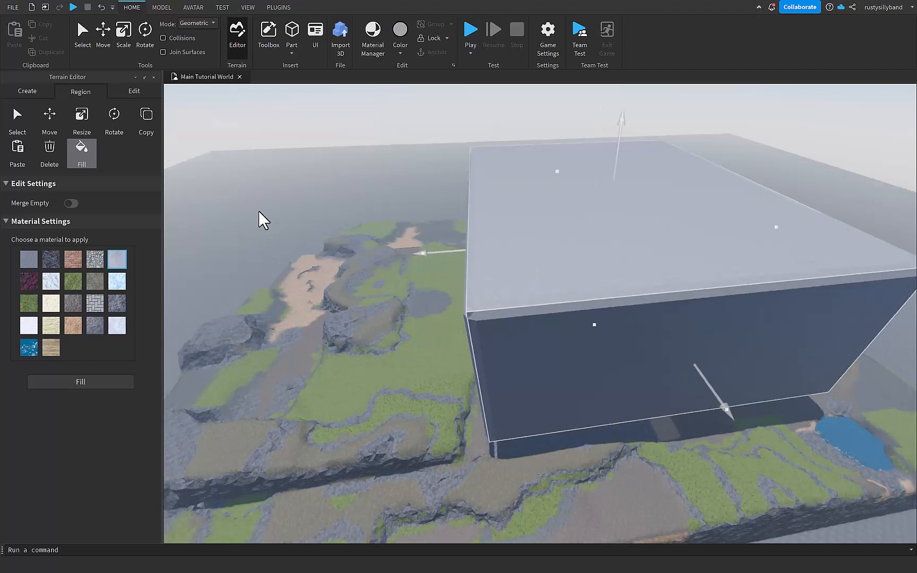
Switch from region tools to terrain editing and bring the sphere-shaped Add brush over the grassy part of the raised terrain
{"action": "left_click", "coordinate": [17, 121]}
{"action": "left_click", "coordinate": [134, 92]}
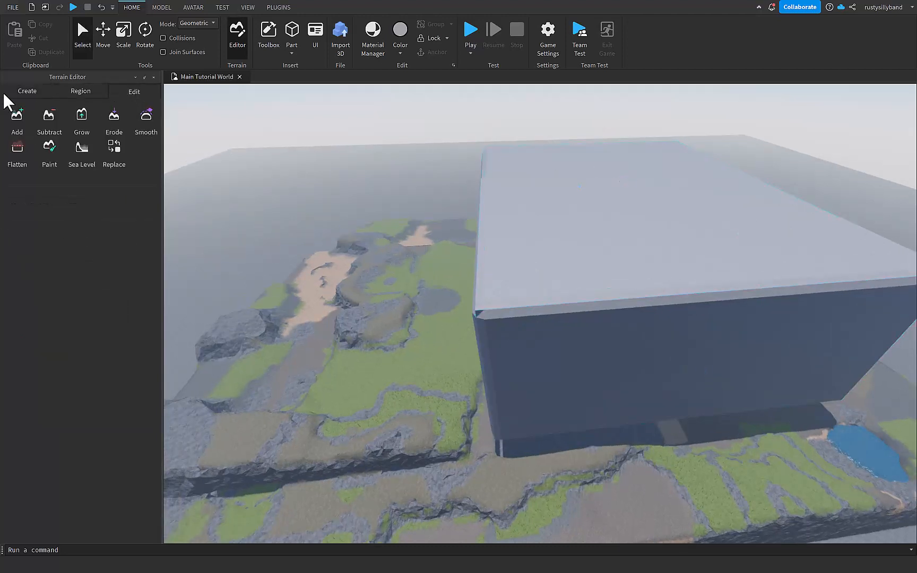
{"action": "scroll", "coordinate": [476, 197], "scroll_direction": "up", "scroll_amount": 3}
{"action": "key", "text": "a"}
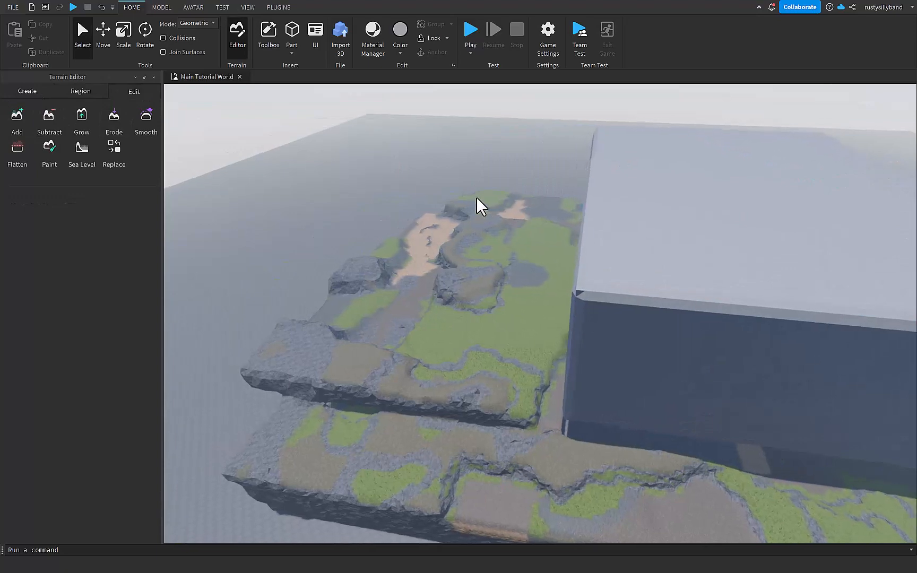
{"action": "key", "text": "w"}
{"action": "left_click", "coordinate": [10, 122]}
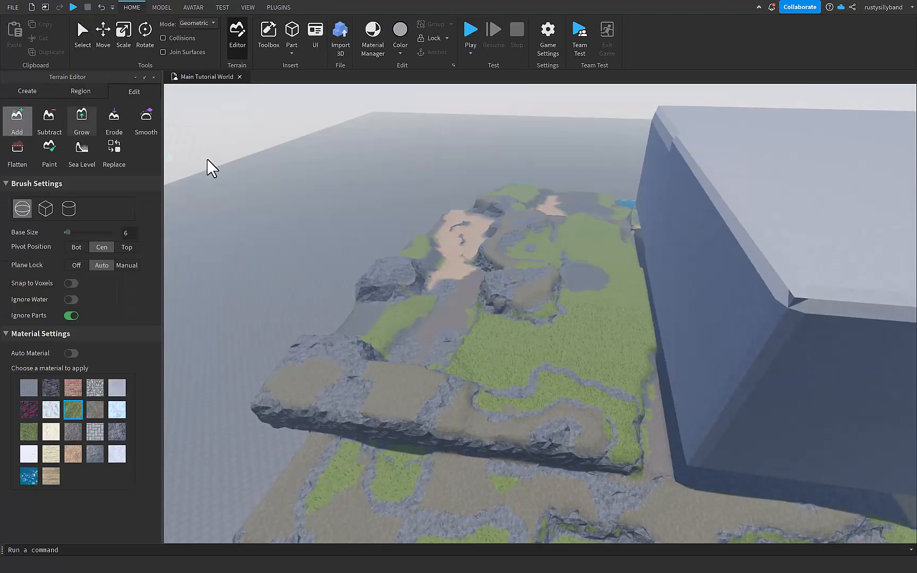
{"action": "key", "text": "w"}
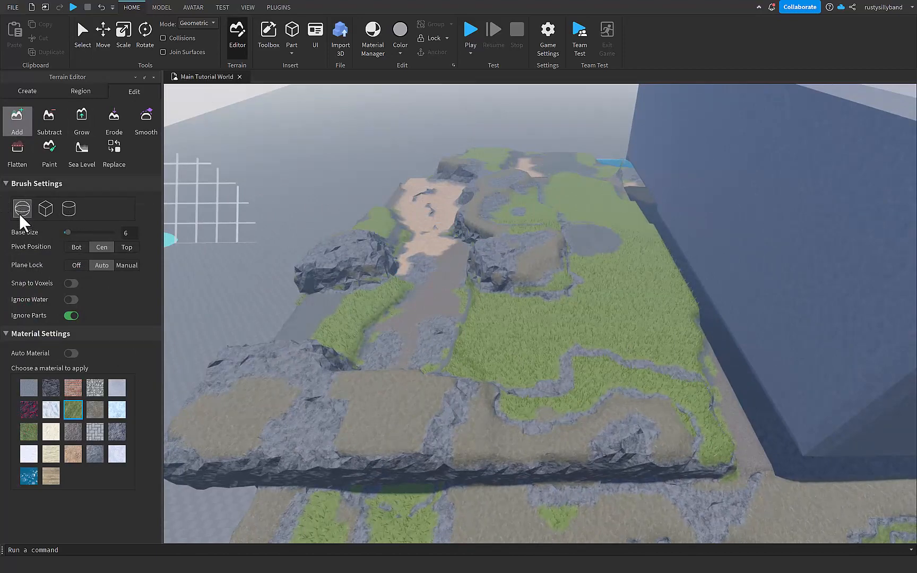
{"action": "scroll", "coordinate": [540, 369], "scroll_direction": "up", "scroll_amount": 3}
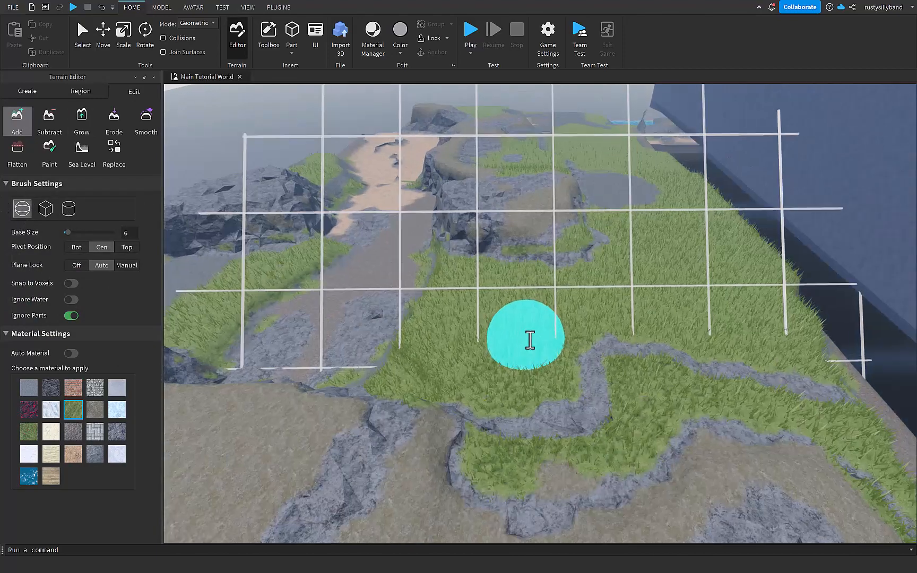
{"action": "right_click_drag", "start_coordinate": [531, 340], "coordinate": [534, 324]}
{"action": "mouse_move", "coordinate": [508, 233]}
{"action": "right_mouse_down"}
{"action": "mouse_move", "coordinate": [460, 240]}
{"action": "mouse_move", "coordinate": [389, 211]}
{"action": "mouse_move", "coordinate": [434, 227]}
{"action": "right_mouse_up"}
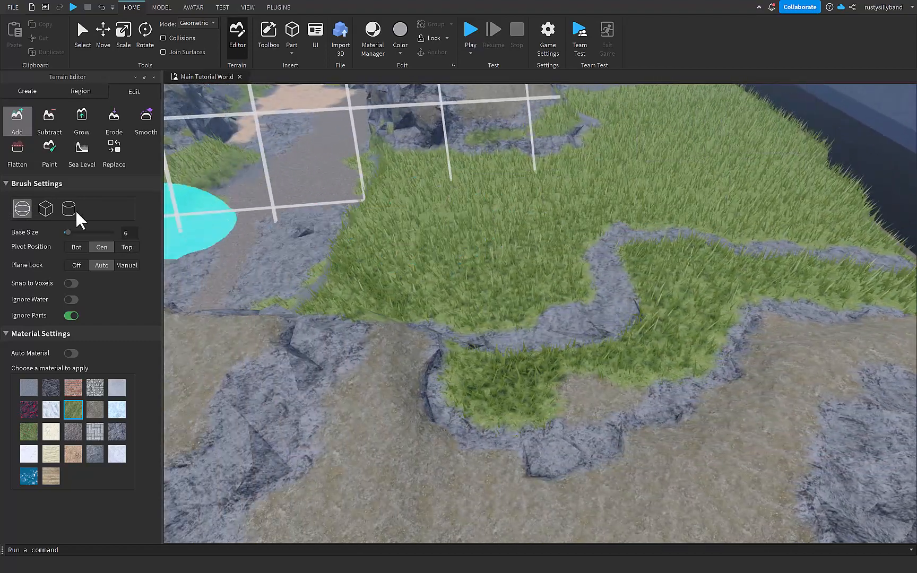
Try the cube brush shape, then switch to the cylinder and add raised grass mounds on the grassy area
{"action": "left_click", "coordinate": [45, 209]}
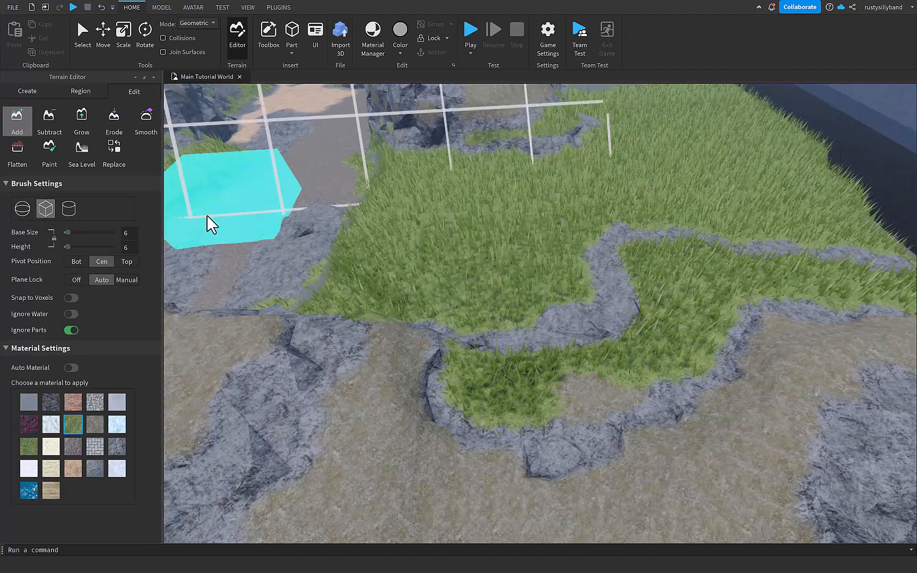
{"action": "left_click", "coordinate": [69, 208]}
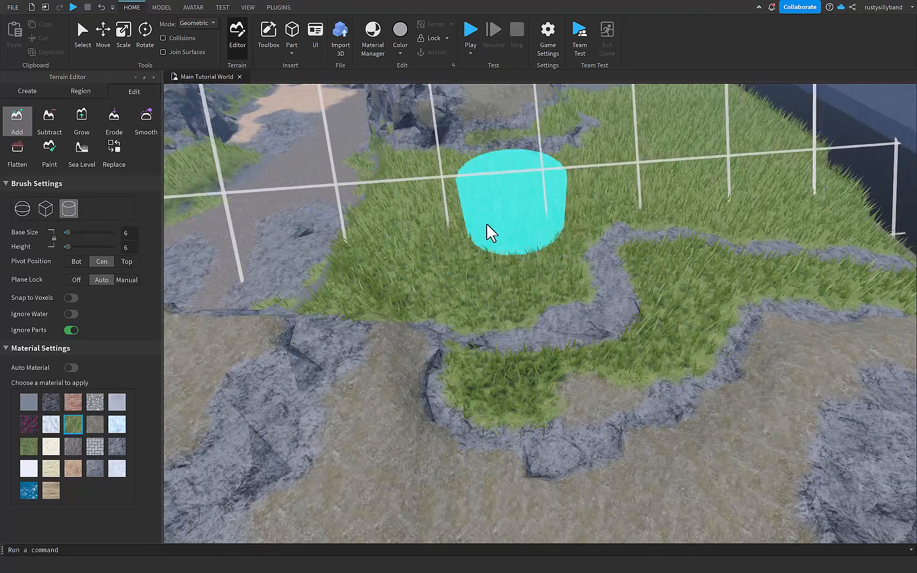
{"action": "left_click", "coordinate": [462, 240]}
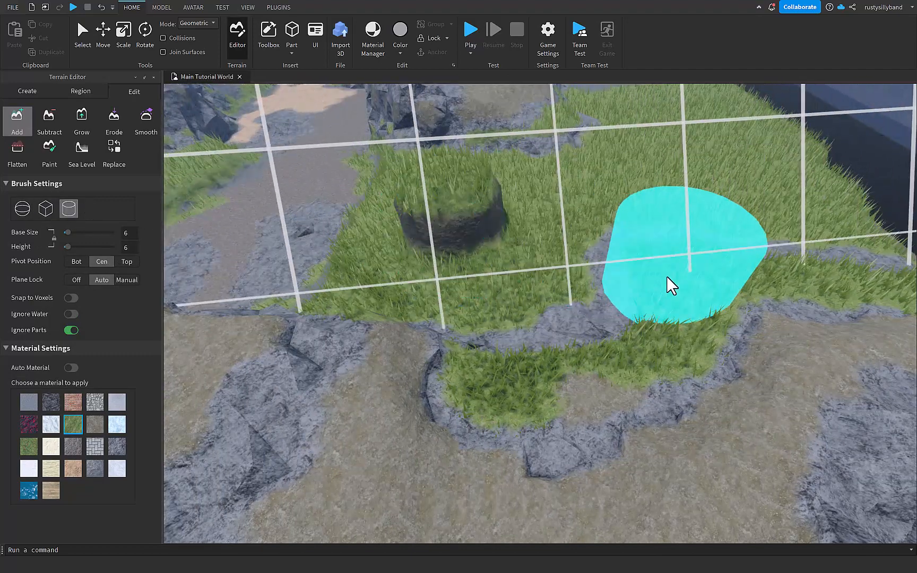
{"action": "left_click", "coordinate": [666, 276]}
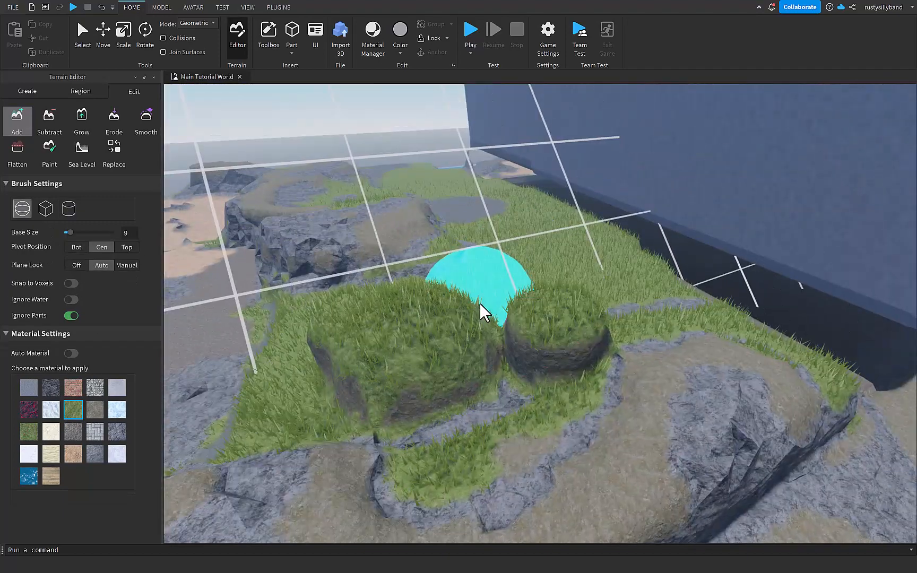
Make the Add brush a cube with base size and height 12, and try out the link between the two sizes
{"action": "left_click", "coordinate": [69, 209]}
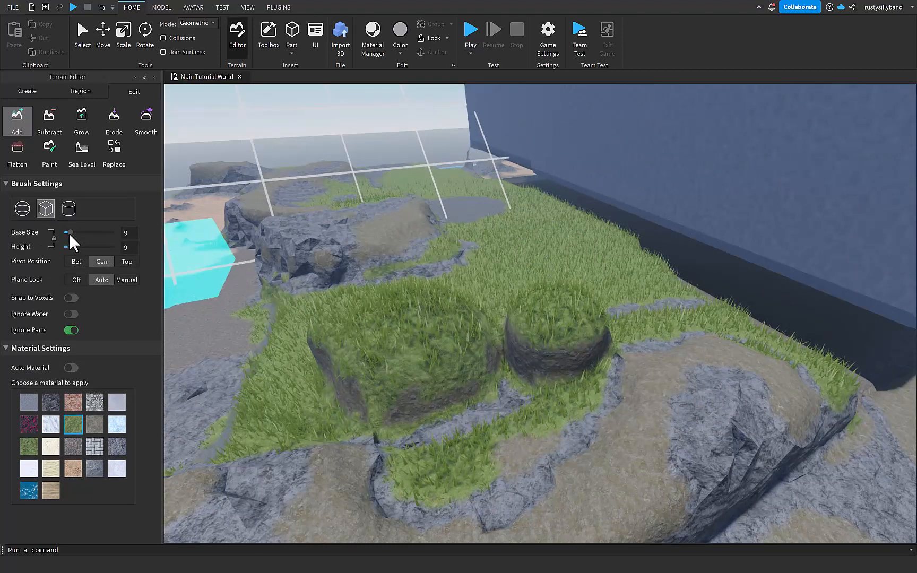
{"action": "left_click_drag", "start_coordinate": [69, 233], "coordinate": [72, 233]}
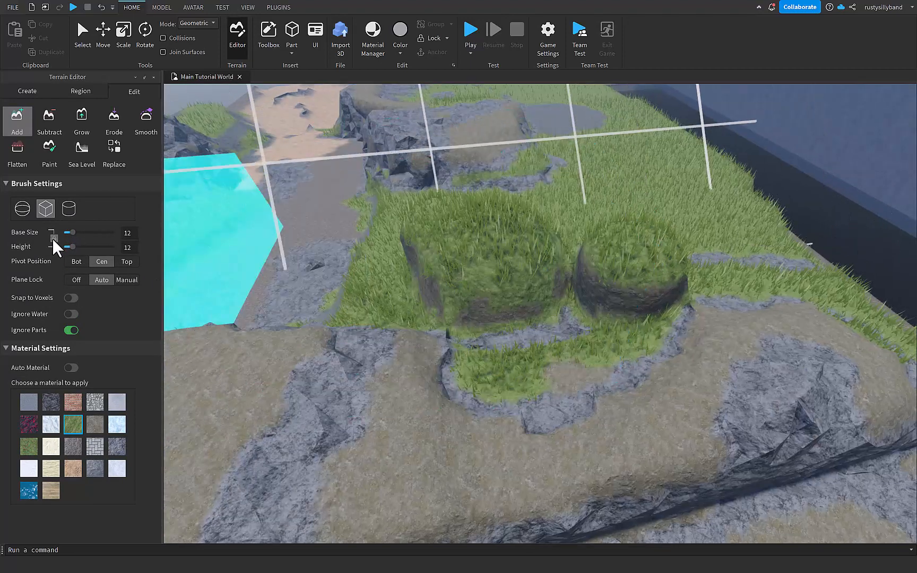
{"action": "left_click", "coordinate": [54, 238]}
{"action": "mouse_move", "coordinate": [76, 231]}
{"action": "left_mouse_down"}
{"action": "mouse_move", "coordinate": [94, 233]}
{"action": "mouse_move", "coordinate": [72, 232]}
{"action": "mouse_move", "coordinate": [90, 245]}
{"action": "left_mouse_up"}
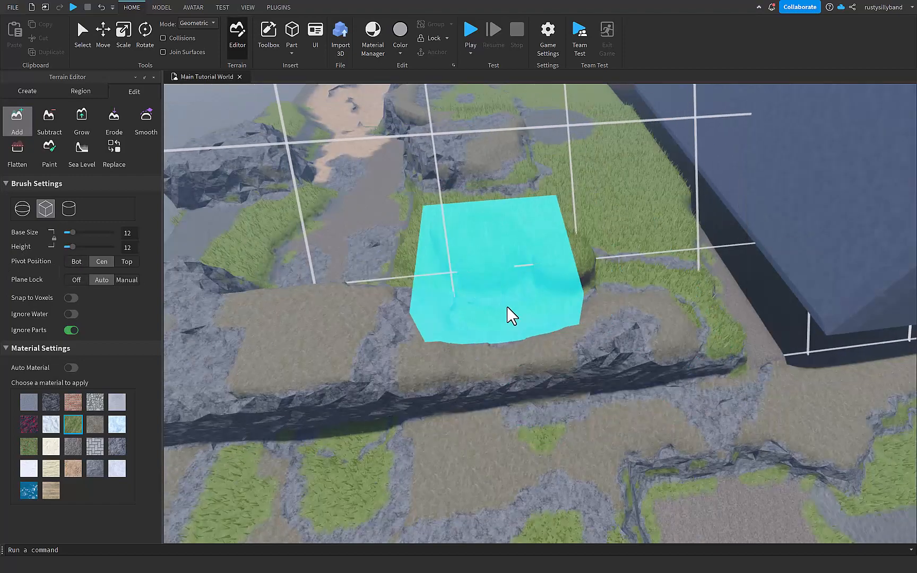
Set the Add brush's pivot position to the bottom and build a tall stacked grass block behind the grass mounds
{"action": "right_click_drag", "start_coordinate": [500, 322], "coordinate": [513, 332]}
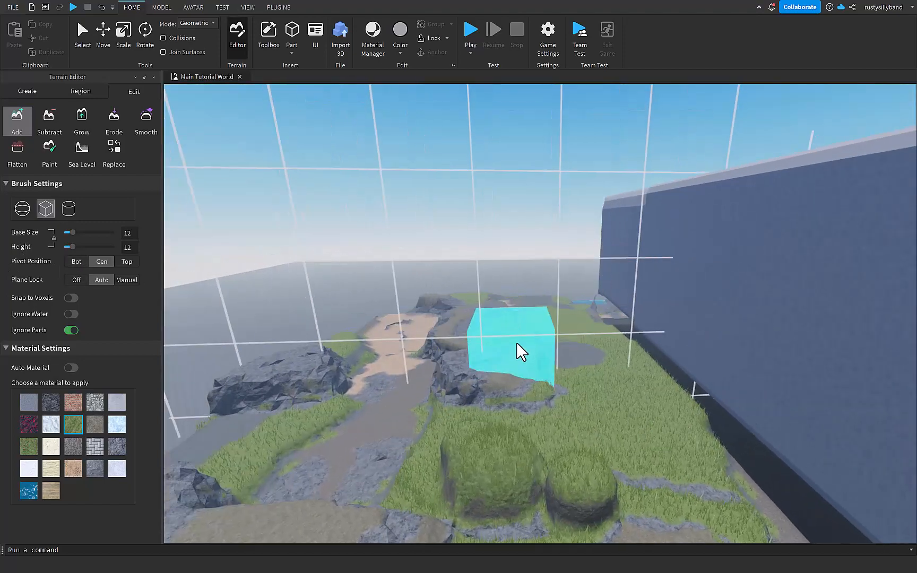
{"action": "right_click_drag", "start_coordinate": [576, 392], "coordinate": [579, 399]}
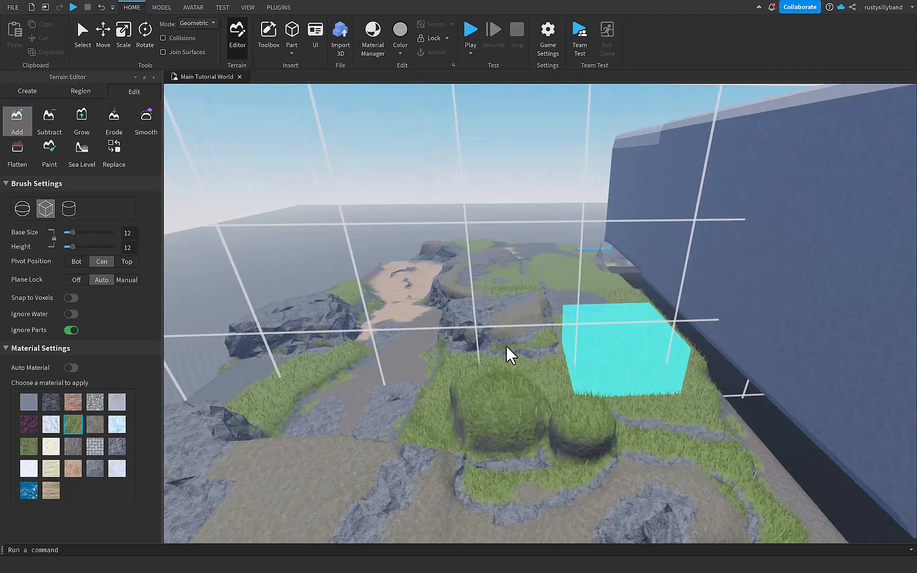
{"action": "left_click", "coordinate": [74, 263]}
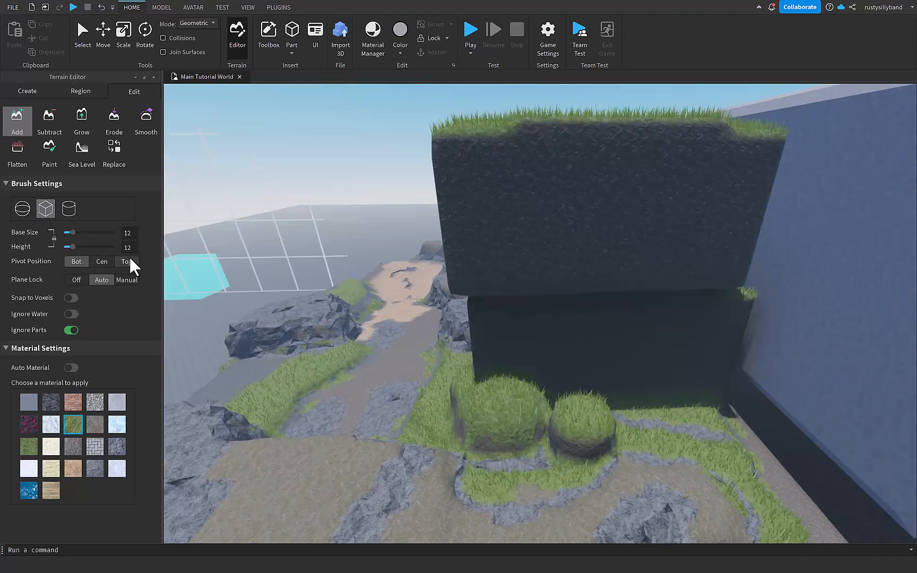
Set the brush's pivot position to the top and paint a wide flat area of grass beside the existing terrain
{"action": "left_click", "coordinate": [128, 262]}
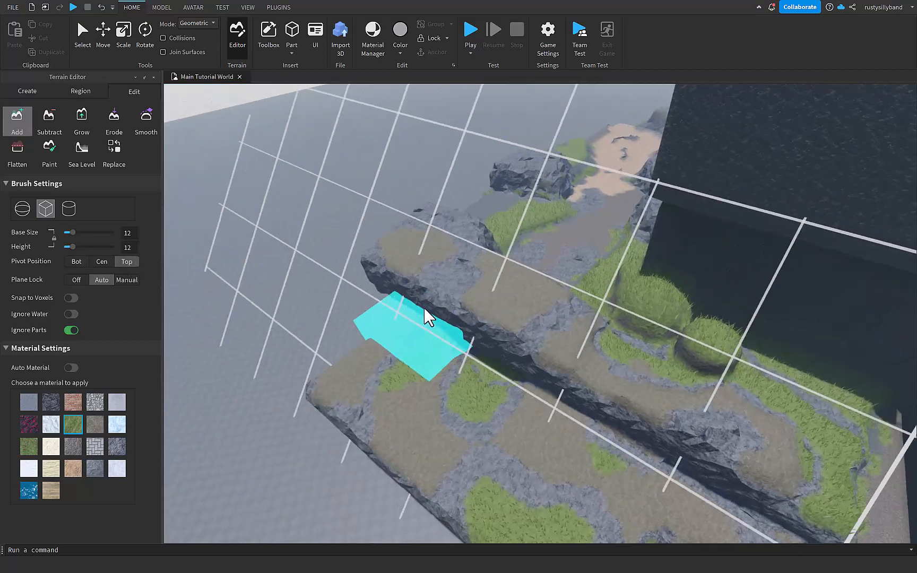
{"action": "left_click", "coordinate": [448, 297]}
{"action": "right_click_drag", "start_coordinate": [423, 355], "coordinate": [228, 385]}
Paint a brick patch and an adjoining dark basalt patch onto the new flat grass area
{"action": "left_click", "coordinate": [69, 408]}
{"action": "scroll", "coordinate": [344, 313], "scroll_direction": "up", "scroll_amount": 4}
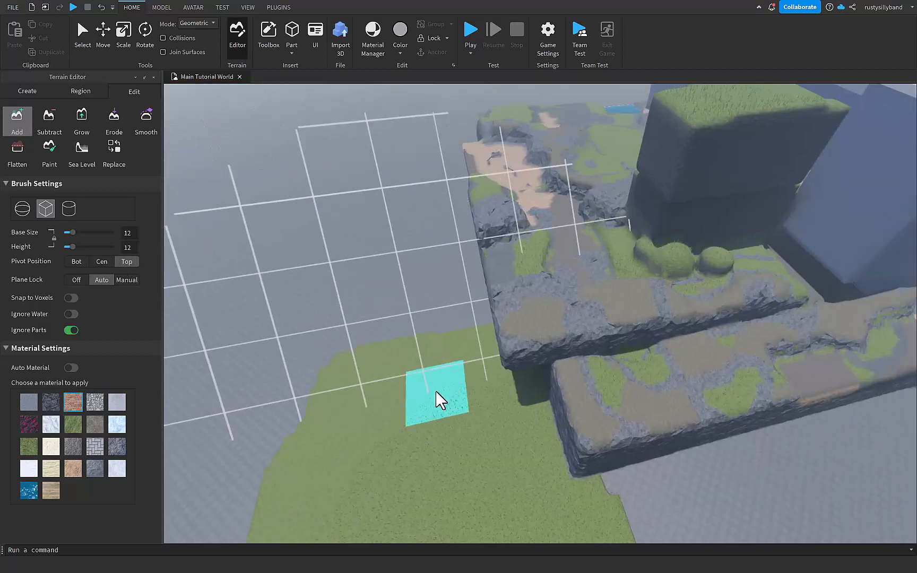
{"action": "left_click", "coordinate": [46, 401]}
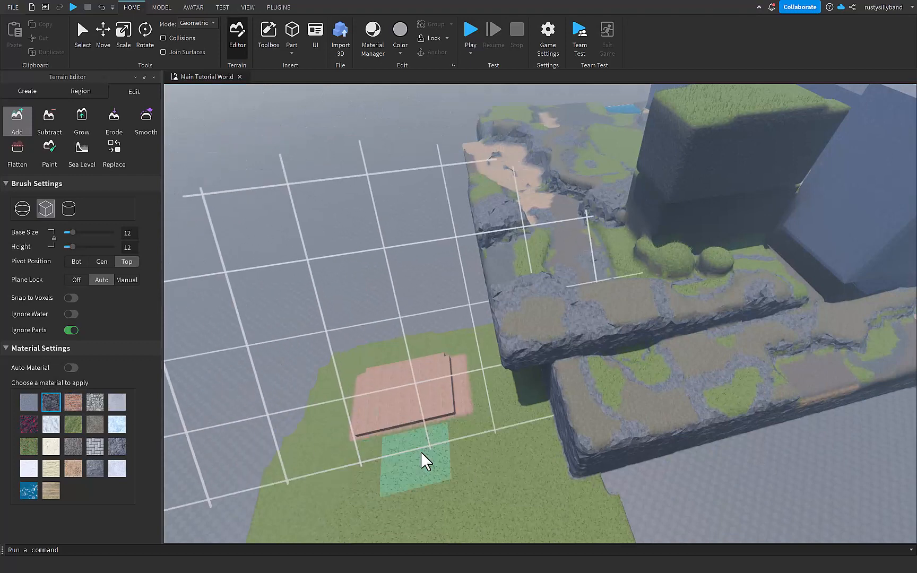
{"action": "right_click_drag", "start_coordinate": [514, 426], "coordinate": [606, 384]}
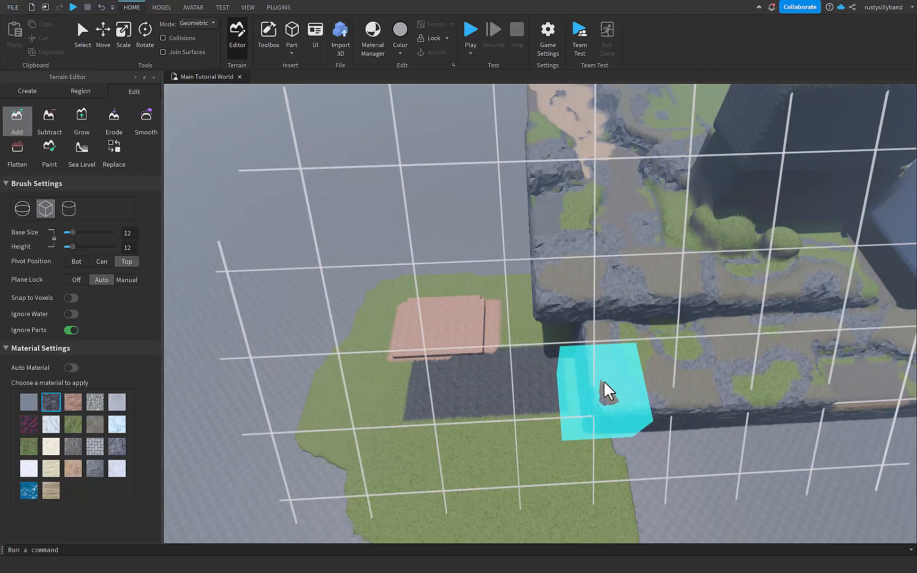
Carve away the surface of the raised ledge next to the brick patch using the sphere Subtract brush with base size 6
{"action": "left_click", "coordinate": [49, 121]}
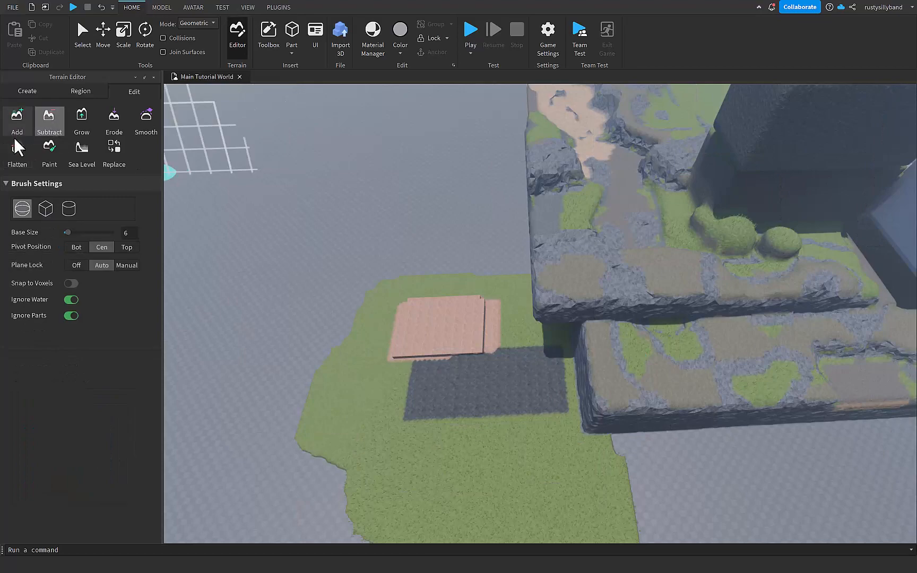
{"action": "right_click_drag", "start_coordinate": [503, 291], "coordinate": [522, 291]}
{"action": "key", "text": "w"}
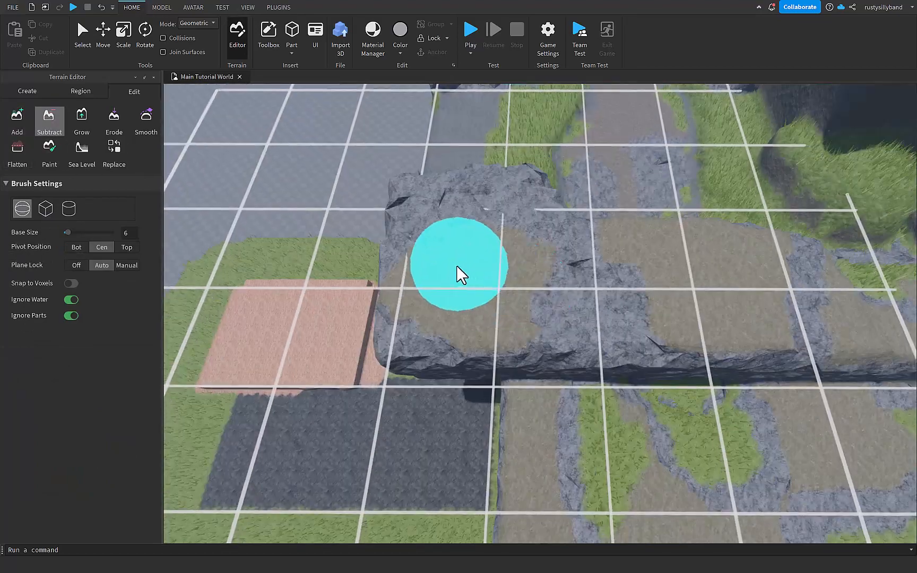
{"action": "left_click_drag", "start_coordinate": [456, 266], "coordinate": [500, 248]}
{"action": "key", "text": "ctrl+z"}
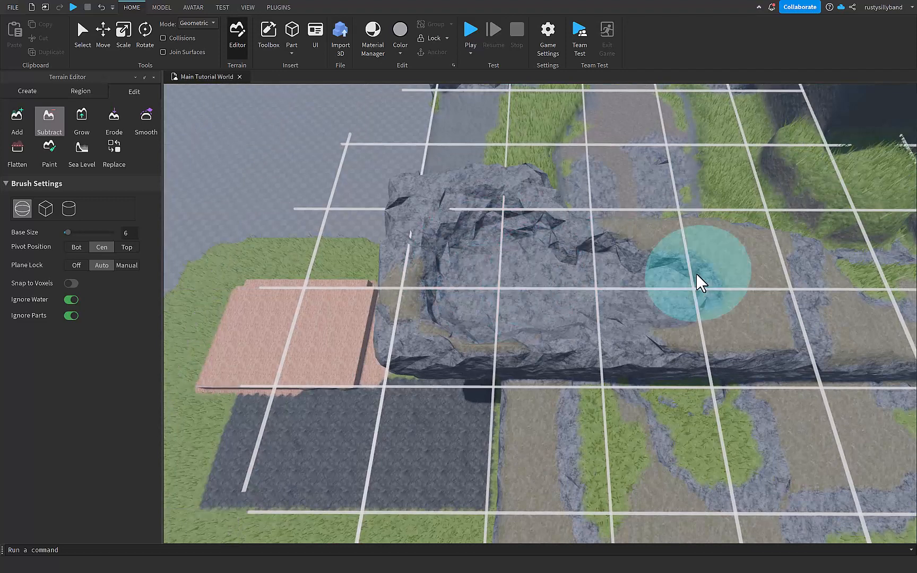
{"action": "mouse_move", "coordinate": [498, 225]}
{"action": "left_mouse_down"}
{"action": "mouse_move", "coordinate": [601, 229]}
{"action": "mouse_move", "coordinate": [461, 203]}
{"action": "mouse_move", "coordinate": [505, 199]}
{"action": "mouse_move", "coordinate": [411, 315]}
{"action": "mouse_move", "coordinate": [416, 153]}
{"action": "mouse_move", "coordinate": [450, 424]}
{"action": "mouse_move", "coordinate": [416, 371]}
{"action": "mouse_move", "coordinate": [662, 328]}
{"action": "left_mouse_up"}
{"action": "scroll", "coordinate": [615, 336], "scroll_direction": "down", "scroll_amount": 3}
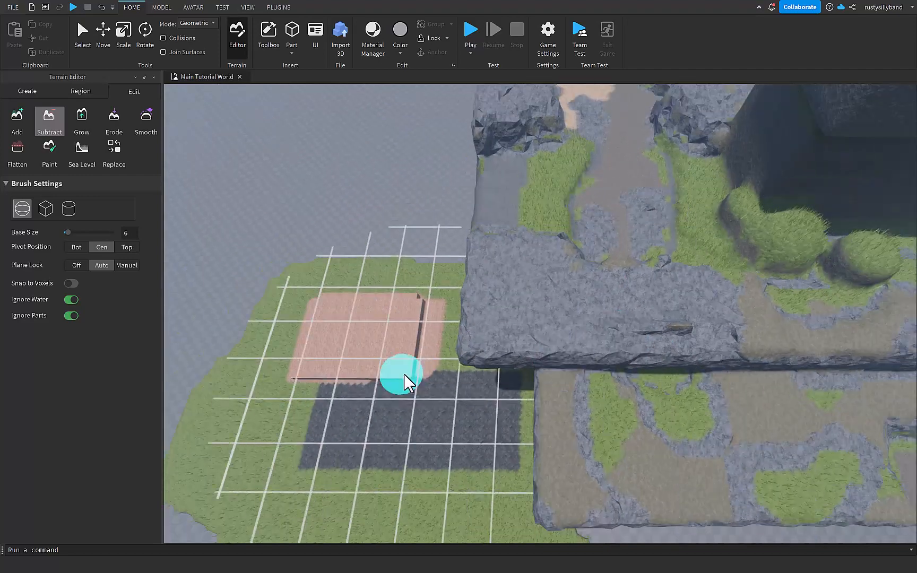
Subtract terrain in a winding path through the brick and basalt patches, trying out the Snap to Voxels option
{"action": "mouse_move", "coordinate": [301, 385]}
{"action": "left_mouse_down"}
{"action": "mouse_move", "coordinate": [415, 296]}
{"action": "mouse_move", "coordinate": [98, 305]}
{"action": "left_mouse_up"}
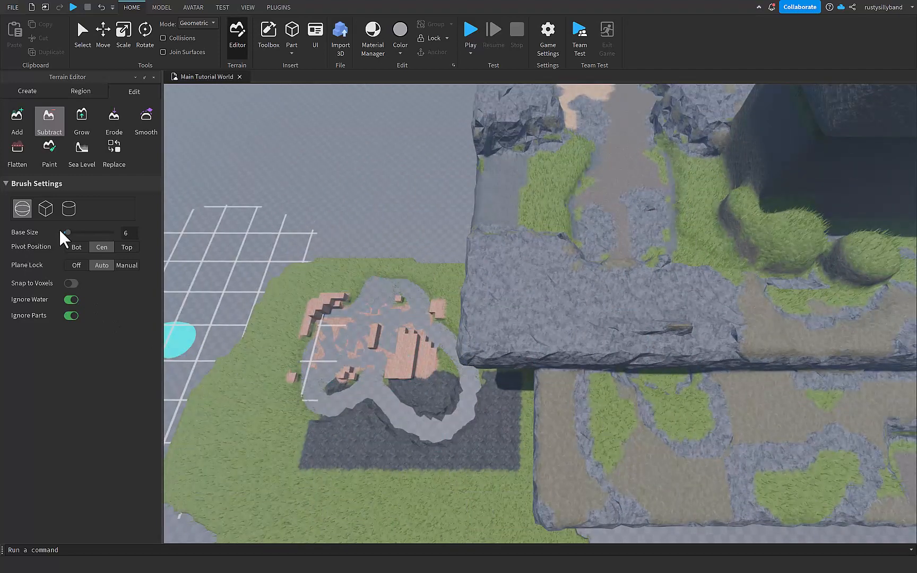
{"action": "left_click", "coordinate": [70, 283]}
{"action": "mouse_move", "coordinate": [436, 354]}
{"action": "left_mouse_down"}
{"action": "mouse_move", "coordinate": [444, 352]}
{"action": "mouse_move", "coordinate": [415, 352]}
{"action": "mouse_move", "coordinate": [440, 356]}
{"action": "left_mouse_up"}
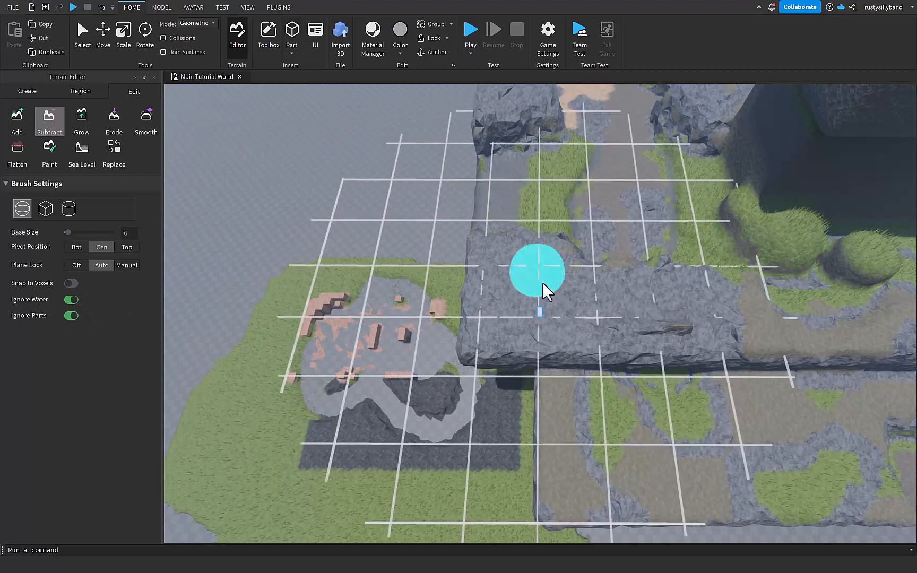
Scale the selected small part up into a large block standing on the carved ledge
{"action": "key", "text": "ctrl+3"}
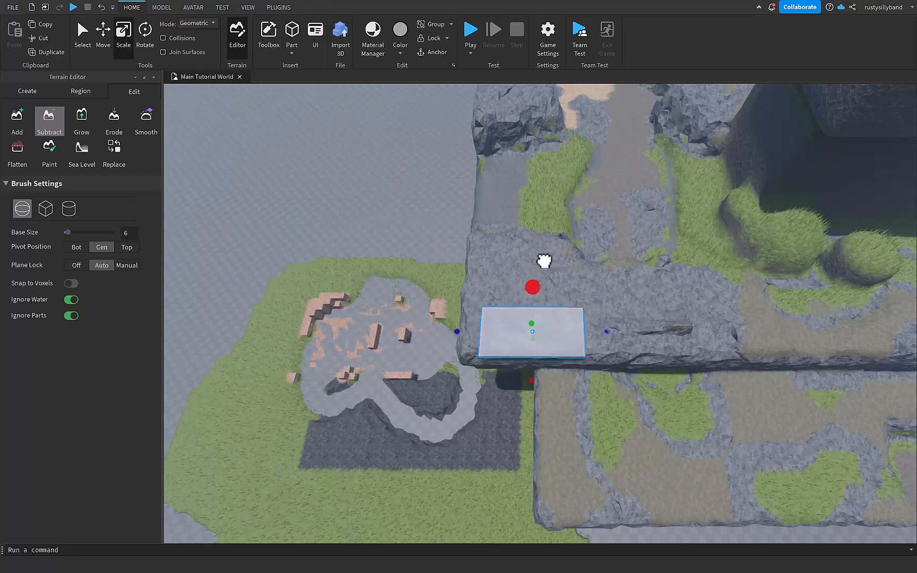
{"action": "left_click_drag", "start_coordinate": [544, 260], "coordinate": [567, 312]}
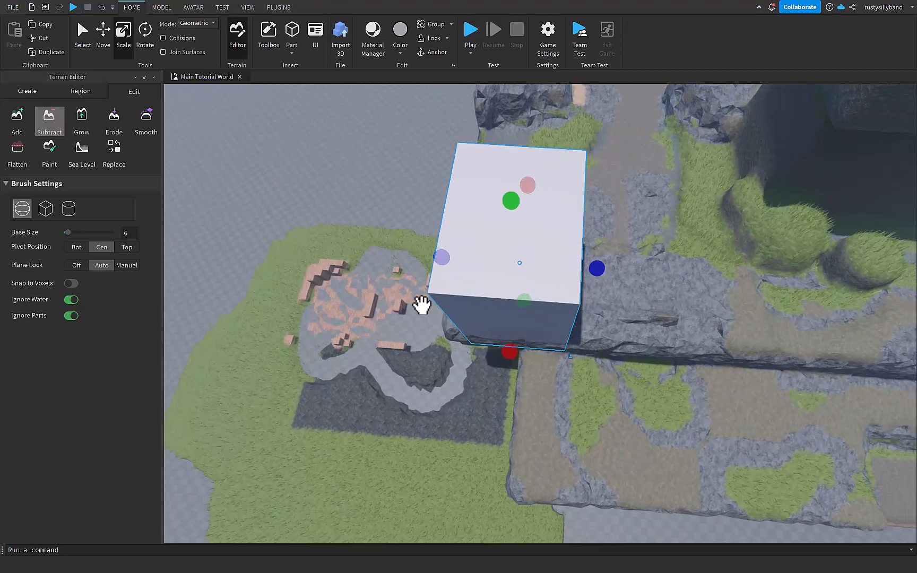
Add basalt around the white block using the size 12 cube brush with a centre pivot, undoing the last stroke over the block's top
{"action": "left_click", "coordinate": [12, 126]}
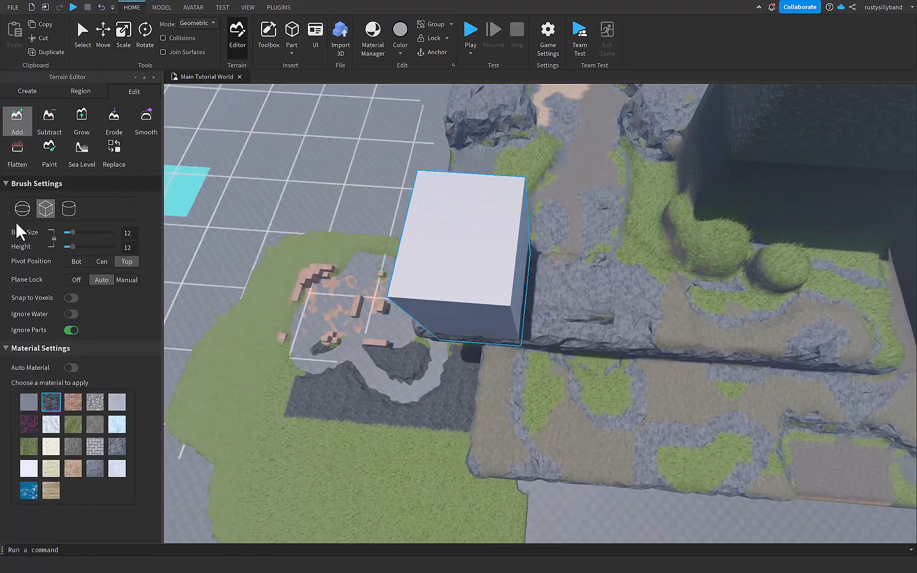
{"action": "left_click", "coordinate": [101, 261]}
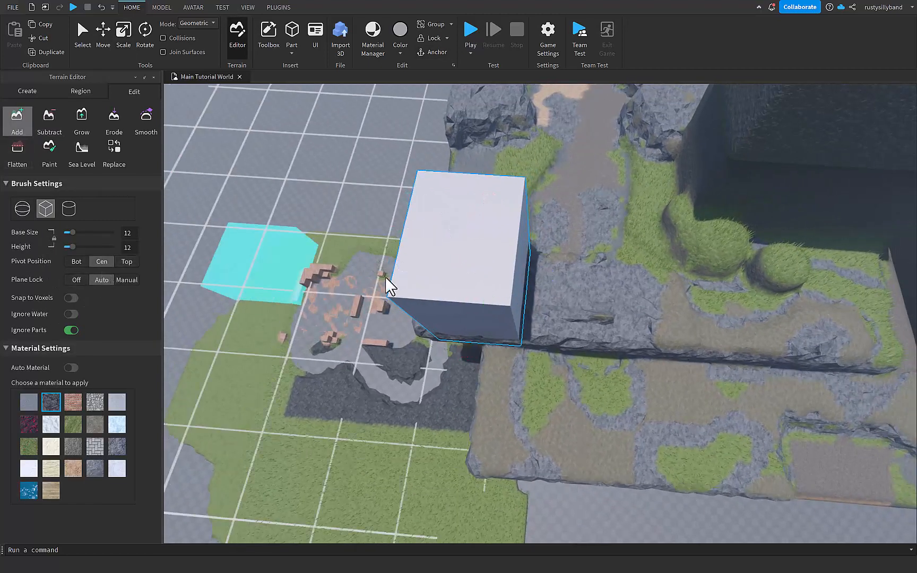
{"action": "mouse_move", "coordinate": [516, 299]}
{"action": "right_mouse_down"}
{"action": "mouse_move", "coordinate": [495, 351]}
{"action": "mouse_move", "coordinate": [549, 348]}
{"action": "mouse_move", "coordinate": [538, 258]}
{"action": "mouse_move", "coordinate": [469, 251]}
{"action": "right_mouse_up"}
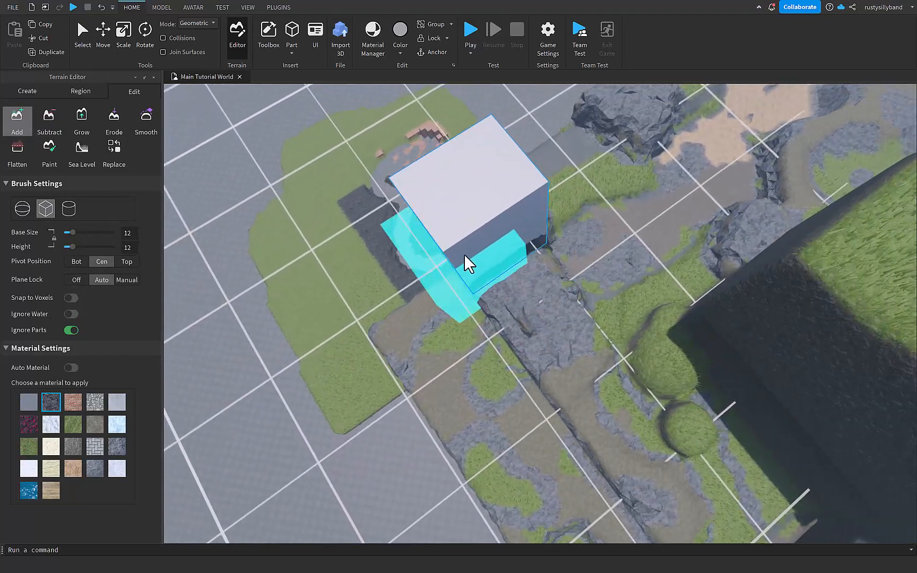
{"action": "mouse_move", "coordinate": [525, 287]}
{"action": "left_mouse_down"}
{"action": "mouse_move", "coordinate": [539, 256]}
{"action": "mouse_move", "coordinate": [486, 277]}
{"action": "left_mouse_up"}
{"action": "left_click_drag", "start_coordinate": [452, 236], "coordinate": [526, 224]}
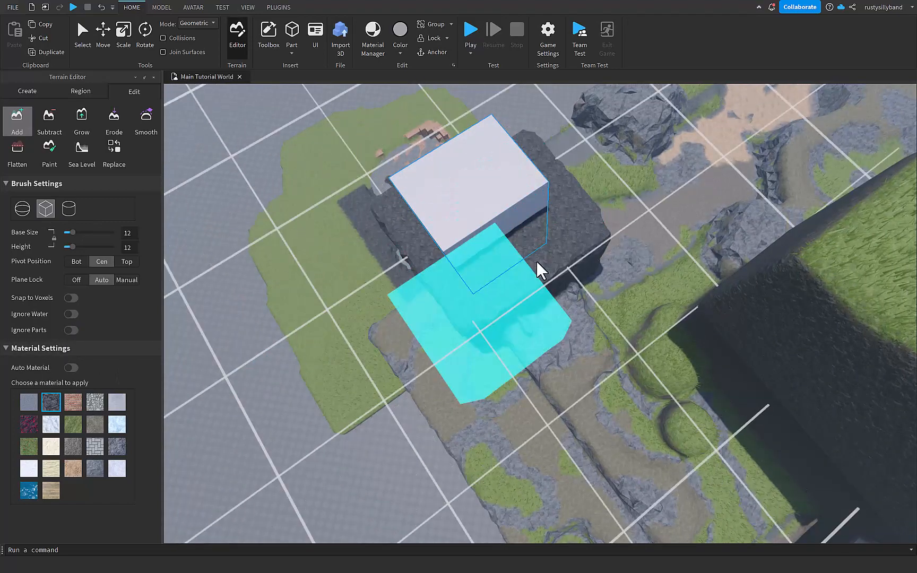
{"action": "mouse_move", "coordinate": [488, 199]}
{"action": "left_mouse_down"}
{"action": "mouse_move", "coordinate": [422, 221]}
{"action": "mouse_move", "coordinate": [468, 192]}
{"action": "left_mouse_up"}
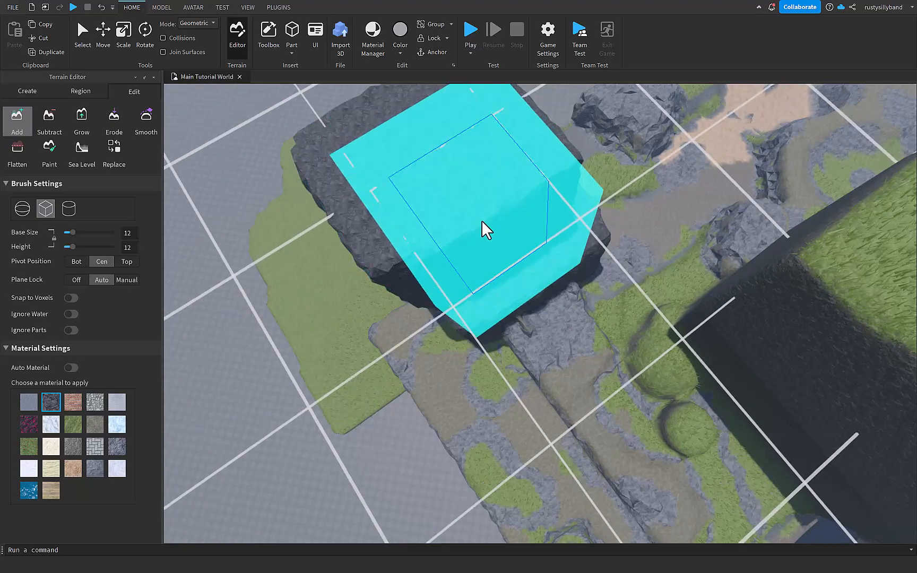
{"action": "key", "text": "ctrl+z"}
Cover the top of the block with water using the cube Add brush at base size and height 6, with Ignore Parts off
{"action": "left_click", "coordinate": [70, 233]}
{"action": "left_click_drag", "start_coordinate": [69, 232], "coordinate": [67, 232]}
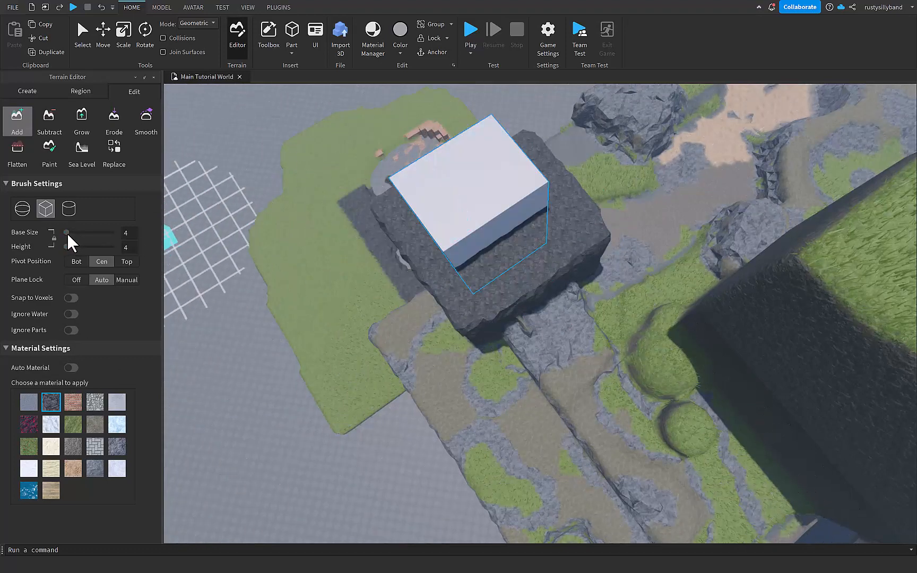
{"action": "mouse_move", "coordinate": [560, 224]}
{"action": "left_mouse_down"}
{"action": "mouse_move", "coordinate": [469, 191]}
{"action": "mouse_move", "coordinate": [497, 157]}
{"action": "mouse_move", "coordinate": [504, 186]}
{"action": "mouse_move", "coordinate": [525, 206]}
{"action": "left_mouse_up"}
{"action": "right_click_drag", "start_coordinate": [542, 267], "coordinate": [542, 266]}
{"action": "key", "text": "ctrl+z"}
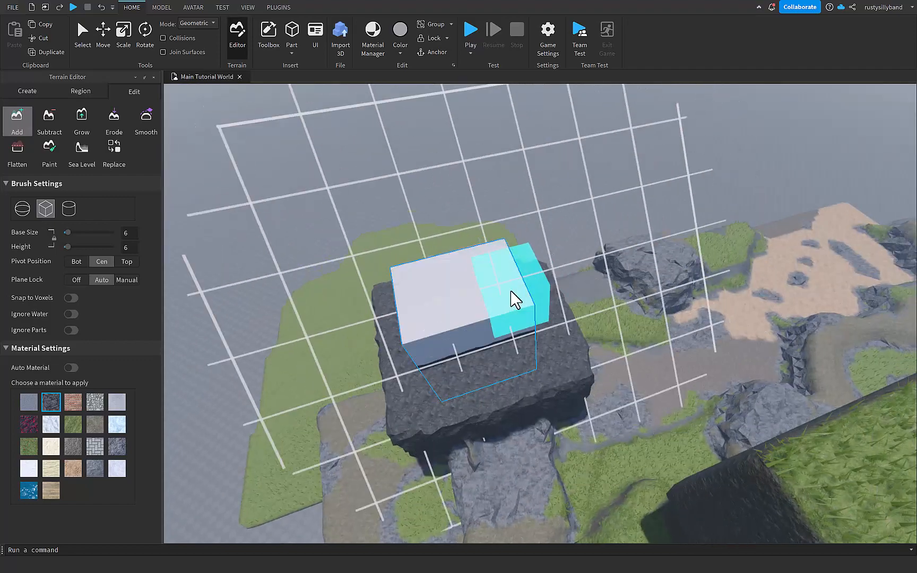
{"action": "right_click_drag", "start_coordinate": [267, 317], "coordinate": [266, 317]}
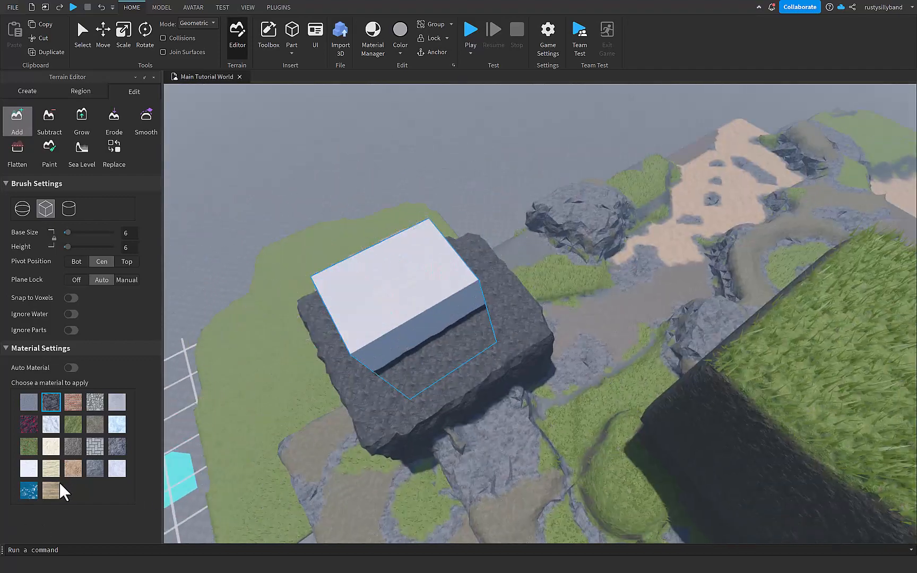
{"action": "left_click", "coordinate": [28, 492]}
{"action": "mouse_move", "coordinate": [428, 328]}
{"action": "left_mouse_down"}
{"action": "mouse_move", "coordinate": [343, 294]}
{"action": "mouse_move", "coordinate": [386, 301]}
{"action": "left_mouse_up"}
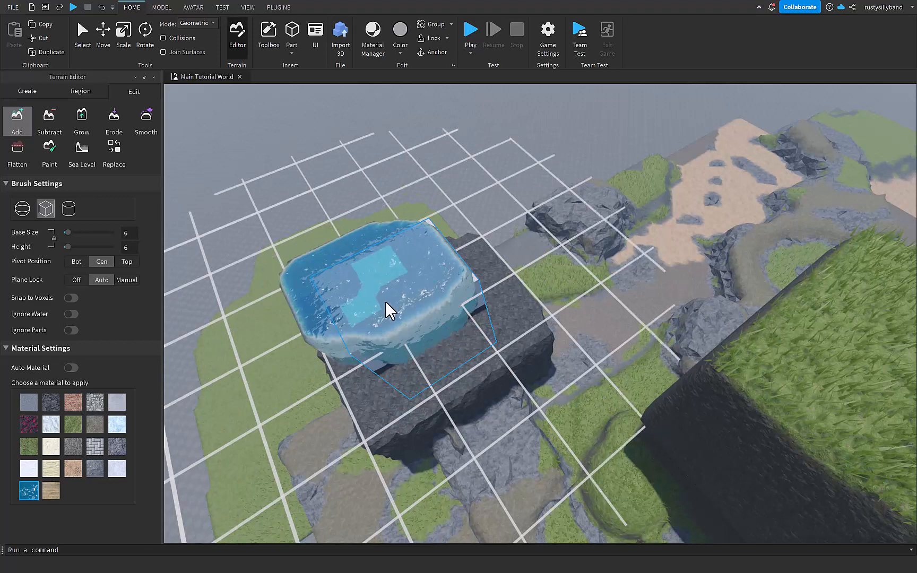
Subtract some water from the block's top with Ignore Water off, and carve the basalt ledge in front with Ignore Water on
{"action": "left_click", "coordinate": [51, 122]}
{"action": "left_click", "coordinate": [72, 299]}
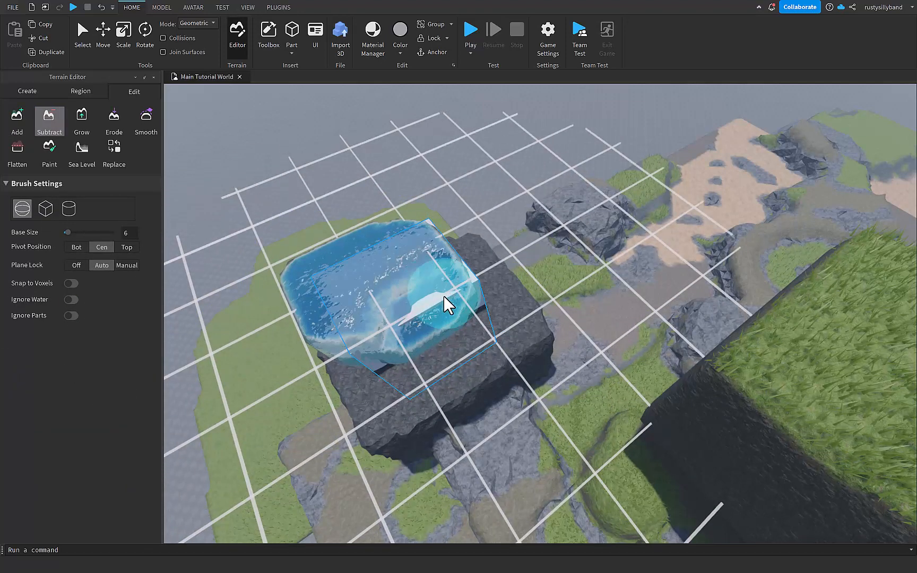
{"action": "left_click_drag", "start_coordinate": [445, 260], "coordinate": [420, 260]}
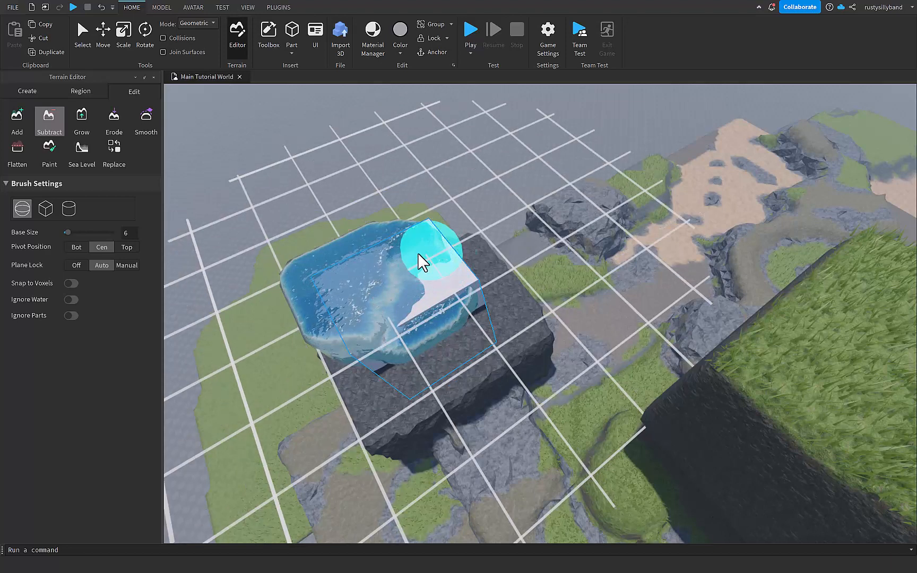
{"action": "left_click", "coordinate": [71, 299]}
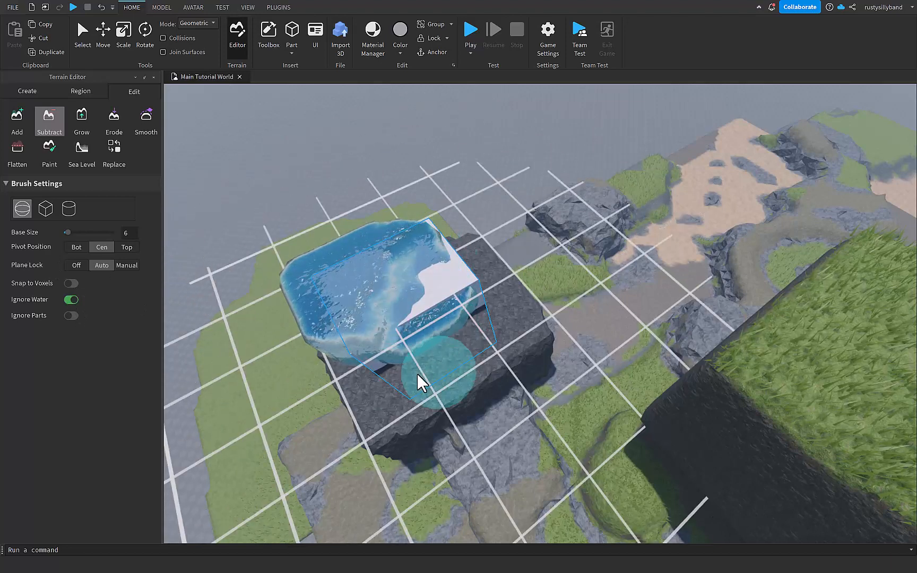
{"action": "mouse_move", "coordinate": [416, 373]}
{"action": "left_mouse_down"}
{"action": "mouse_move", "coordinate": [430, 399]}
{"action": "mouse_move", "coordinate": [354, 393]}
{"action": "mouse_move", "coordinate": [474, 342]}
{"action": "left_mouse_up"}
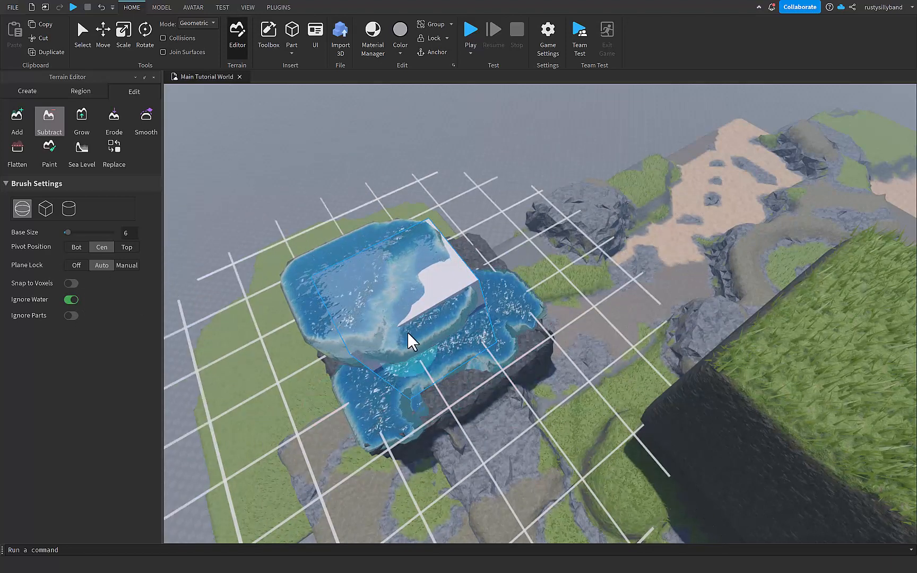
Grow and erode the grassy top of the tall dark pillar using the sphere brush at base size 6 and strength 1
{"action": "left_click", "coordinate": [85, 127]}
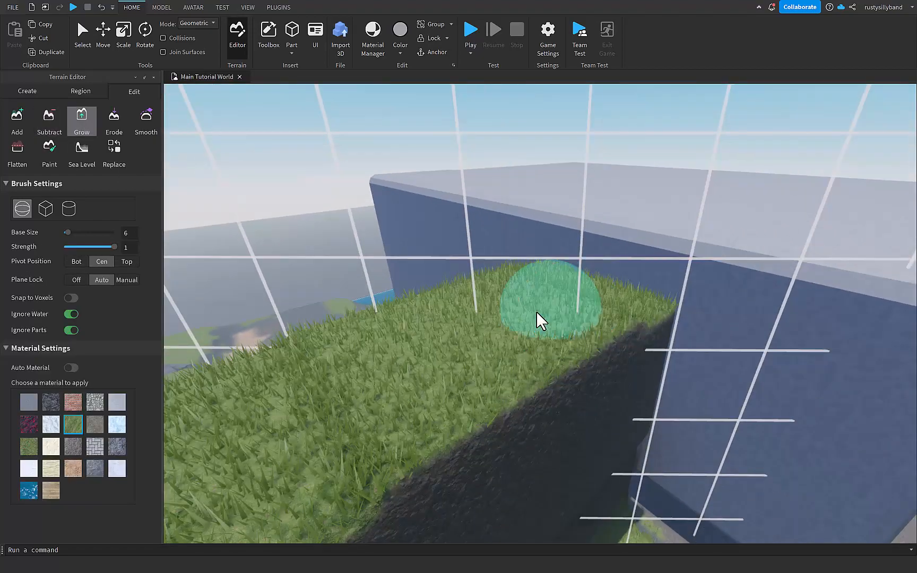
{"action": "mouse_move", "coordinate": [536, 311]}
{"action": "right_mouse_down"}
{"action": "mouse_move", "coordinate": [487, 325]}
{"action": "mouse_move", "coordinate": [554, 283]}
{"action": "mouse_move", "coordinate": [515, 289]}
{"action": "mouse_move", "coordinate": [554, 280]}
{"action": "mouse_move", "coordinate": [565, 285]}
{"action": "mouse_move", "coordinate": [545, 306]}
{"action": "mouse_move", "coordinate": [662, 372]}
{"action": "mouse_move", "coordinate": [535, 312]}
{"action": "mouse_move", "coordinate": [460, 228]}
{"action": "mouse_move", "coordinate": [627, 310]}
{"action": "mouse_move", "coordinate": [512, 299]}
{"action": "mouse_move", "coordinate": [520, 291]}
{"action": "mouse_move", "coordinate": [435, 232]}
{"action": "right_mouse_up"}
{"action": "left_click", "coordinate": [112, 120]}
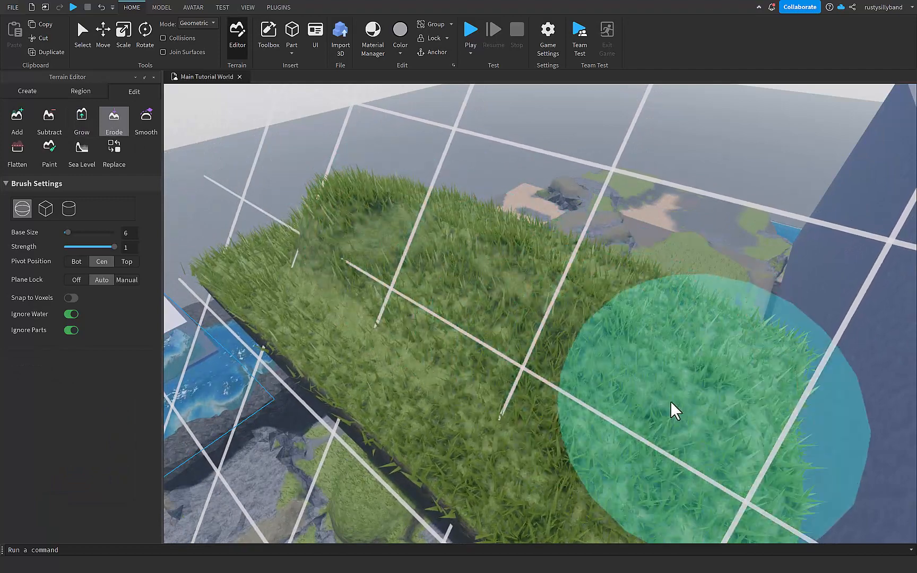
{"action": "left_click", "coordinate": [339, 260]}
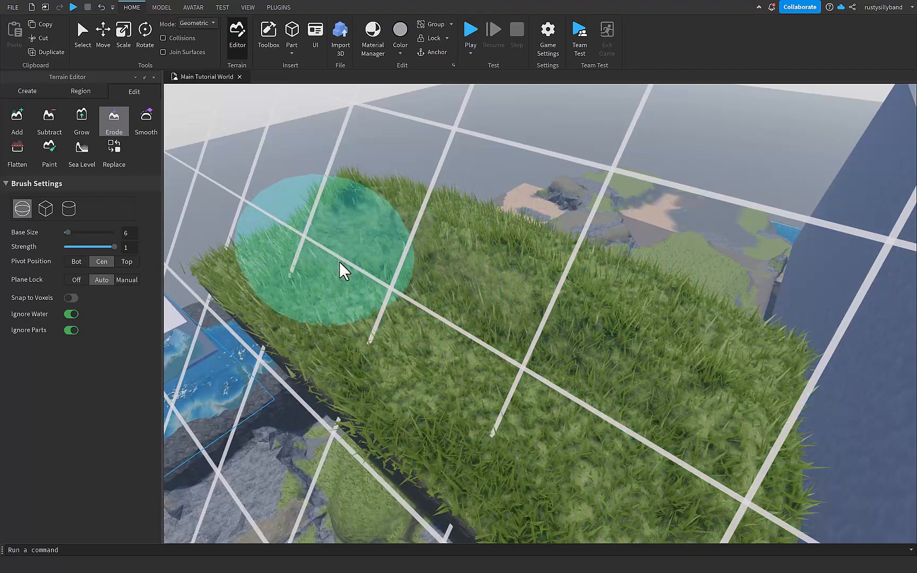
{"action": "right_click_drag", "start_coordinate": [532, 363], "coordinate": [332, 239]}
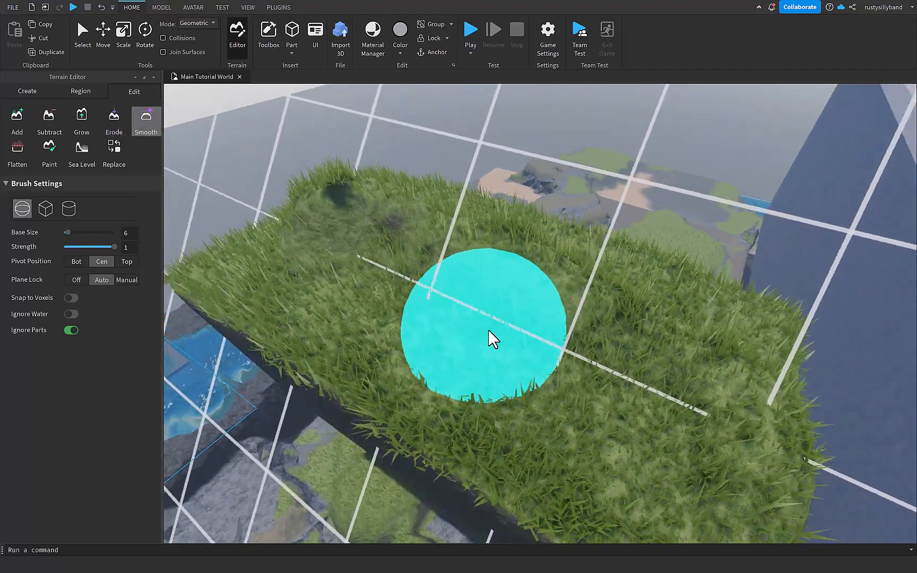
Smooth out the bumps and dents across the pillar's grassy top using the sphere brush at base size 6 and strength 1
{"action": "right_click_drag", "start_coordinate": [488, 330], "coordinate": [488, 330]}
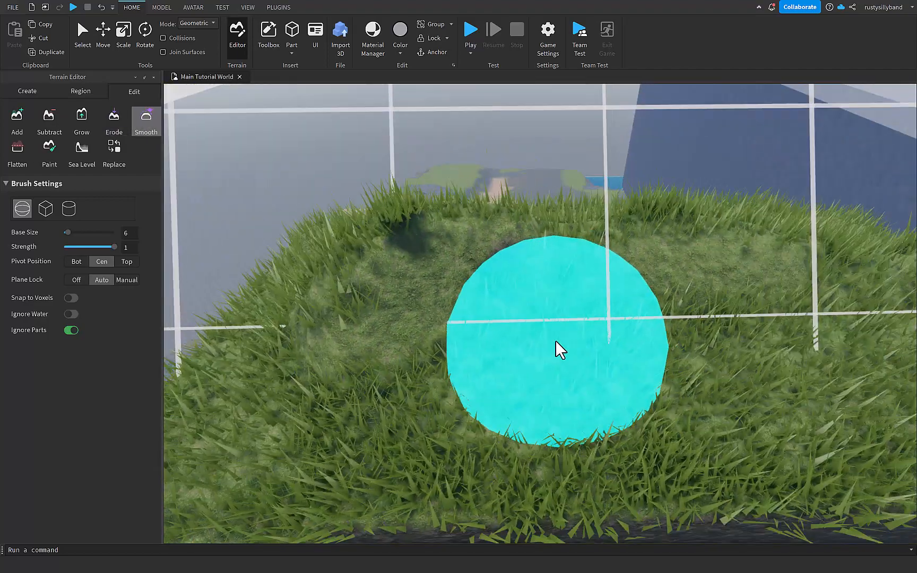
{"action": "right_click_drag", "start_coordinate": [453, 266], "coordinate": [493, 287]}
{"action": "right_click_drag", "start_coordinate": [428, 285], "coordinate": [484, 302]}
{"action": "left_click_drag", "start_coordinate": [484, 302], "coordinate": [537, 272]}
{"action": "right_click_drag", "start_coordinate": [538, 272], "coordinate": [540, 289]}
{"action": "scroll", "coordinate": [540, 289], "scroll_direction": "down", "scroll_amount": 5}
{"action": "right_click_drag", "start_coordinate": [532, 327], "coordinate": [523, 301]}
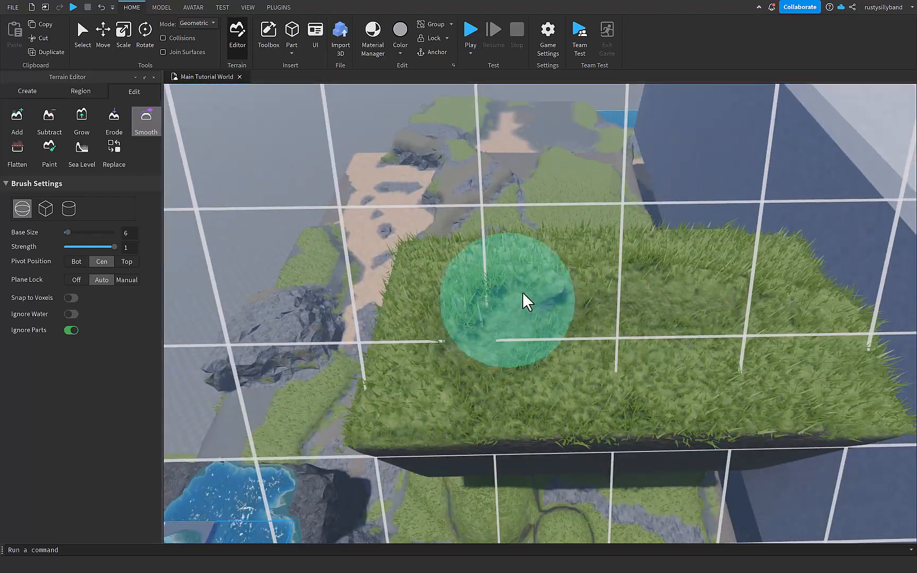
{"action": "scroll", "coordinate": [616, 290], "scroll_direction": "up", "scroll_amount": 3}
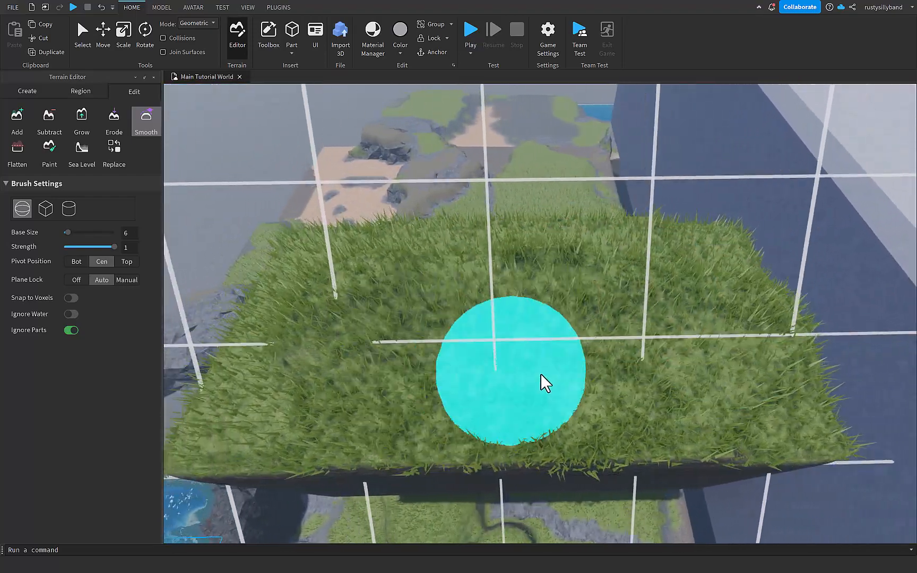
{"action": "scroll", "coordinate": [567, 401], "scroll_direction": "up", "scroll_amount": 4}
{"action": "right_click_drag", "start_coordinate": [567, 401], "coordinate": [555, 401]}
{"action": "key", "text": "s"}
Paint one end of the grassy pillar top with the Concrete material using the sphere brush at base size 6
{"action": "left_click", "coordinate": [17, 154]}
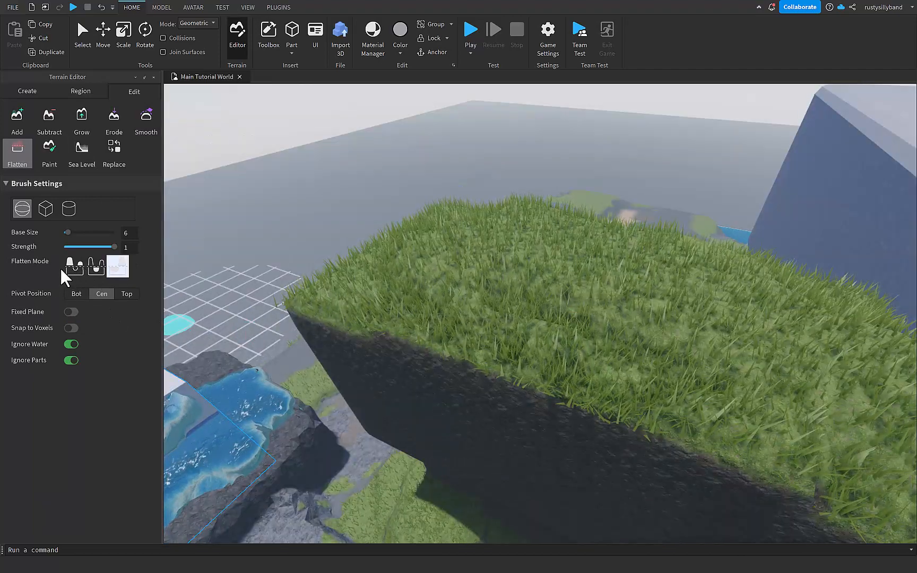
{"action": "left_click", "coordinate": [49, 152]}
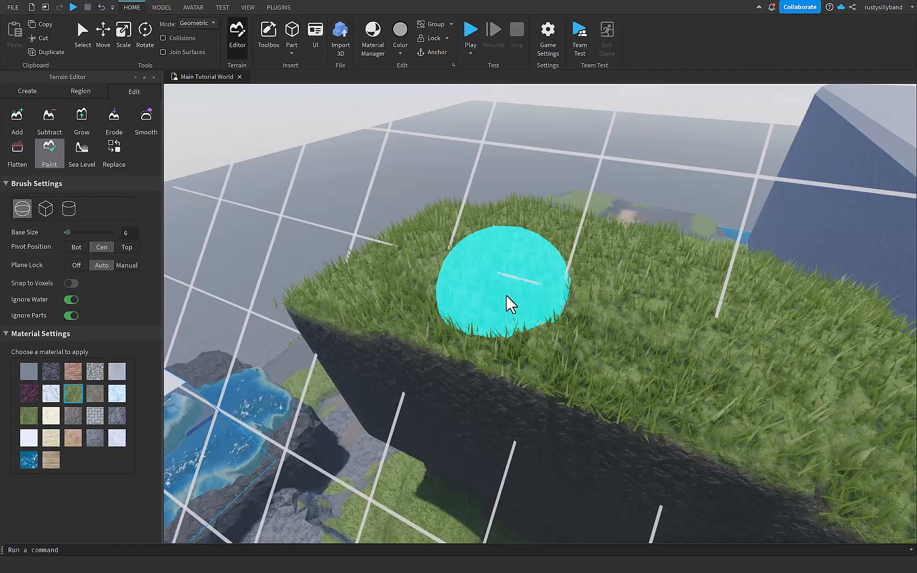
{"action": "mouse_move", "coordinate": [508, 297]}
{"action": "right_mouse_down"}
{"action": "mouse_move", "coordinate": [366, 301]}
{"action": "mouse_move", "coordinate": [537, 291]}
{"action": "right_mouse_up"}
{"action": "scroll", "coordinate": [539, 293], "scroll_direction": "up", "scroll_amount": 3}
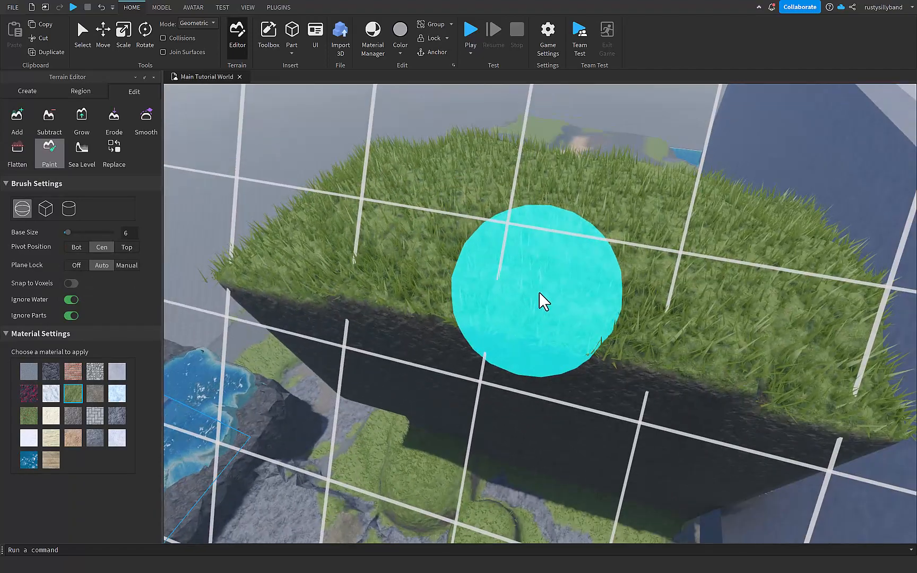
{"action": "key", "text": "s"}
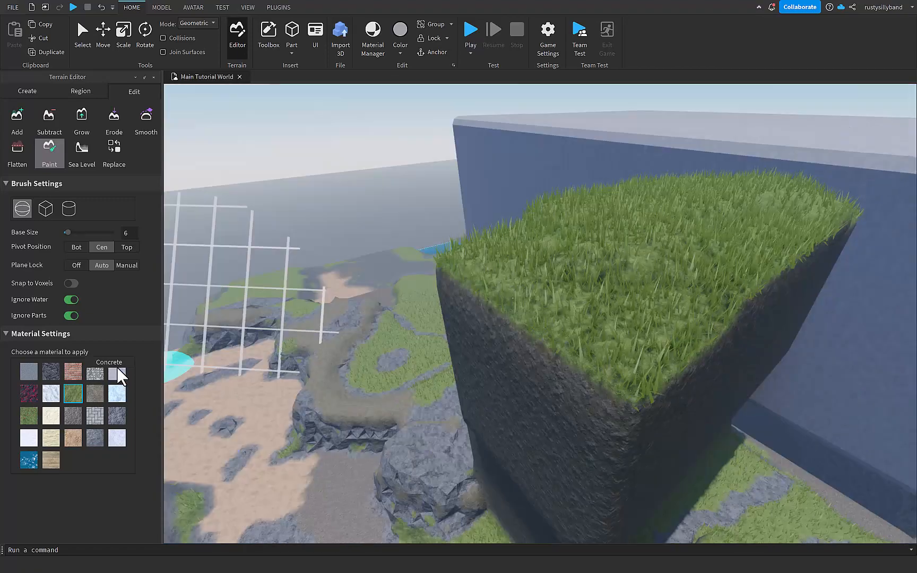
{"action": "scroll", "coordinate": [479, 268], "scroll_direction": "up", "scroll_amount": 3}
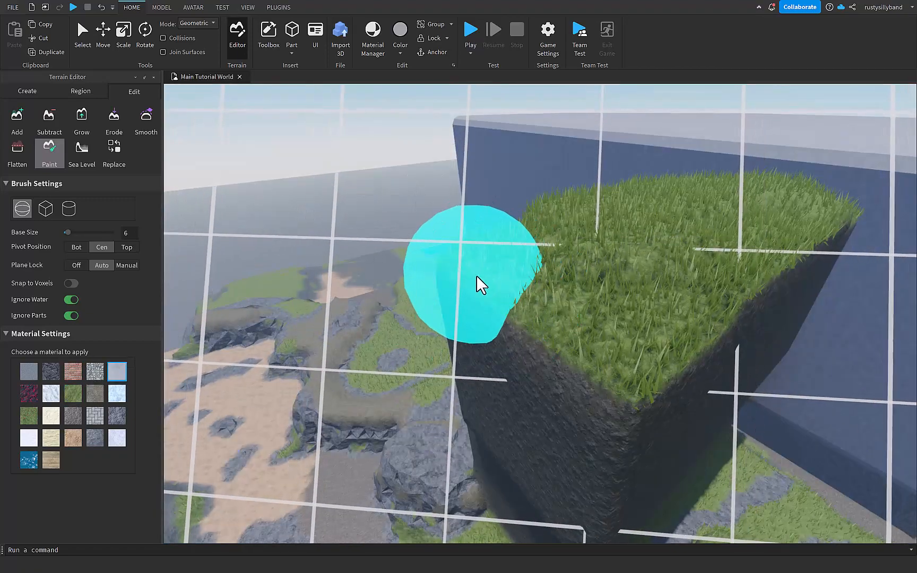
{"action": "mouse_move", "coordinate": [481, 282]}
{"action": "right_mouse_down"}
{"action": "mouse_move", "coordinate": [522, 340]}
{"action": "mouse_move", "coordinate": [452, 344]}
{"action": "mouse_move", "coordinate": [459, 351]}
{"action": "mouse_move", "coordinate": [350, 316]}
{"action": "mouse_move", "coordinate": [393, 309]}
{"action": "right_mouse_up"}
{"action": "mouse_move", "coordinate": [394, 308]}
{"action": "left_mouse_down"}
{"action": "mouse_move", "coordinate": [454, 318]}
{"action": "mouse_move", "coordinate": [460, 293]}
{"action": "left_mouse_up"}
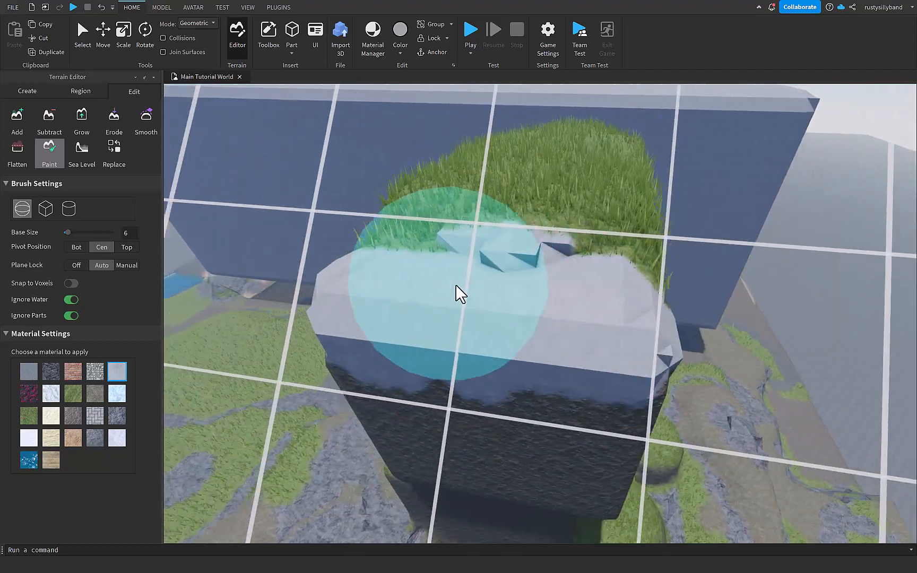
Resize the Sea Level region to 678 x 363 x 519 at position 173, -75, 252, around the flat grass patch and basalt ledge
{"action": "mouse_move", "coordinate": [461, 293]}
{"action": "right_mouse_down"}
{"action": "mouse_move", "coordinate": [508, 279]}
{"action": "mouse_move", "coordinate": [531, 292]}
{"action": "right_mouse_up"}
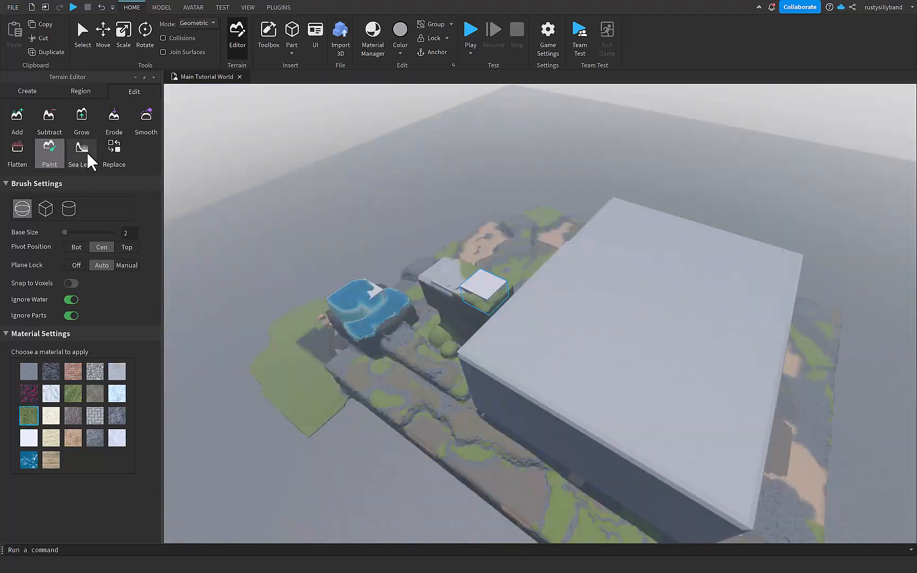
{"action": "left_click", "coordinate": [89, 158]}
{"action": "scroll", "coordinate": [567, 322], "scroll_direction": "down", "scroll_amount": 3}
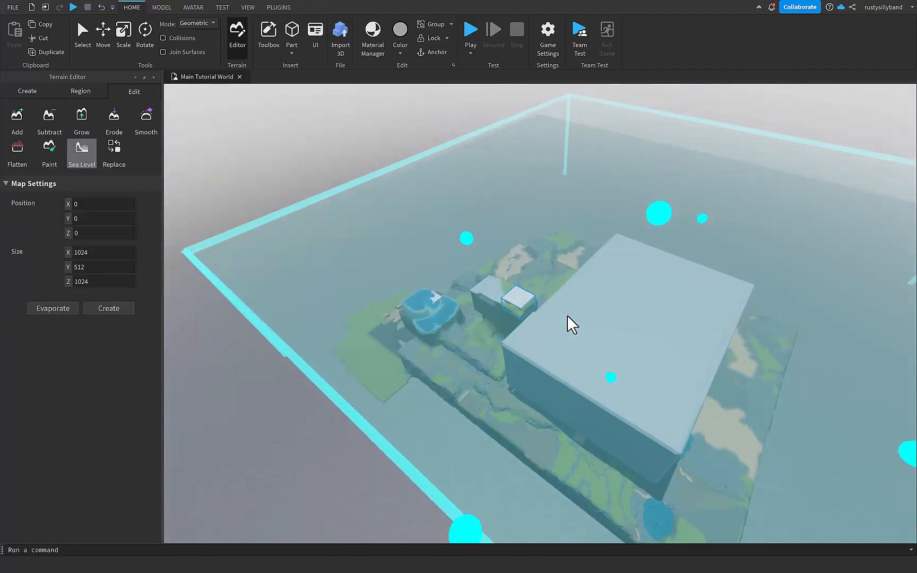
{"action": "right_click_drag", "start_coordinate": [566, 317], "coordinate": [670, 295]}
{"action": "scroll", "coordinate": [569, 317], "scroll_direction": "down", "scroll_amount": 3}
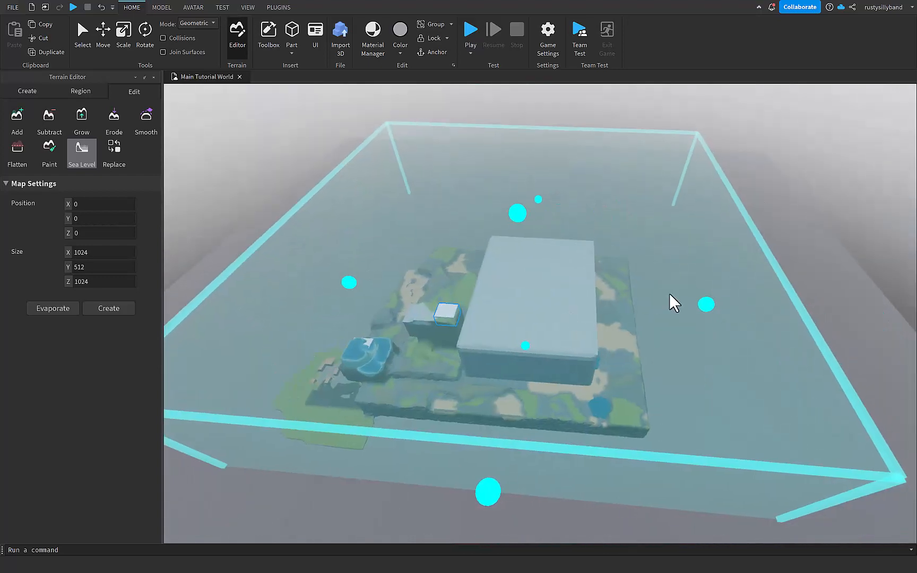
{"action": "left_click_drag", "start_coordinate": [700, 305], "coordinate": [559, 338]}
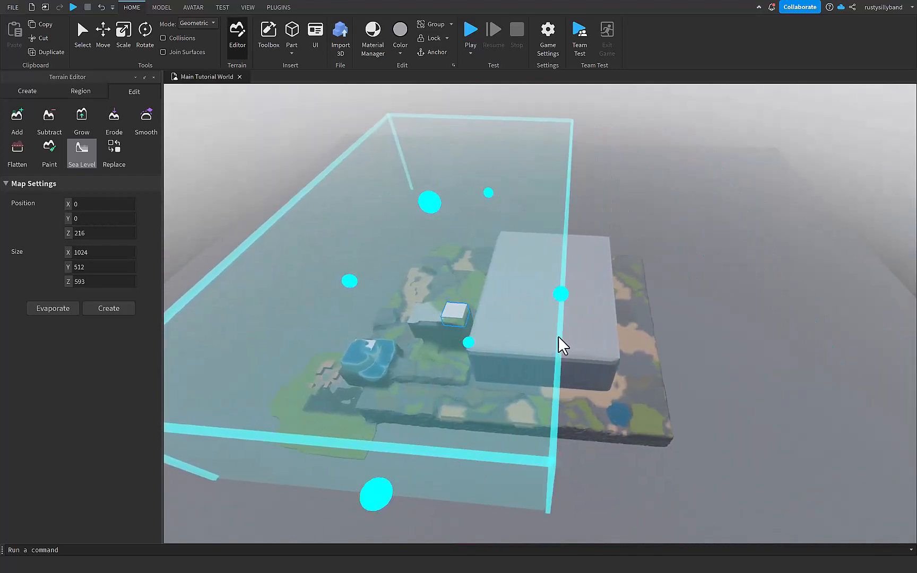
{"action": "right_click_drag", "start_coordinate": [558, 345], "coordinate": [514, 340]}
{"action": "left_click_drag", "start_coordinate": [369, 177], "coordinate": [397, 244]}
{"action": "right_click_drag", "start_coordinate": [518, 321], "coordinate": [527, 274]}
{"action": "left_click_drag", "start_coordinate": [539, 162], "coordinate": [501, 230]}
{"action": "right_click_drag", "start_coordinate": [501, 229], "coordinate": [476, 292]}
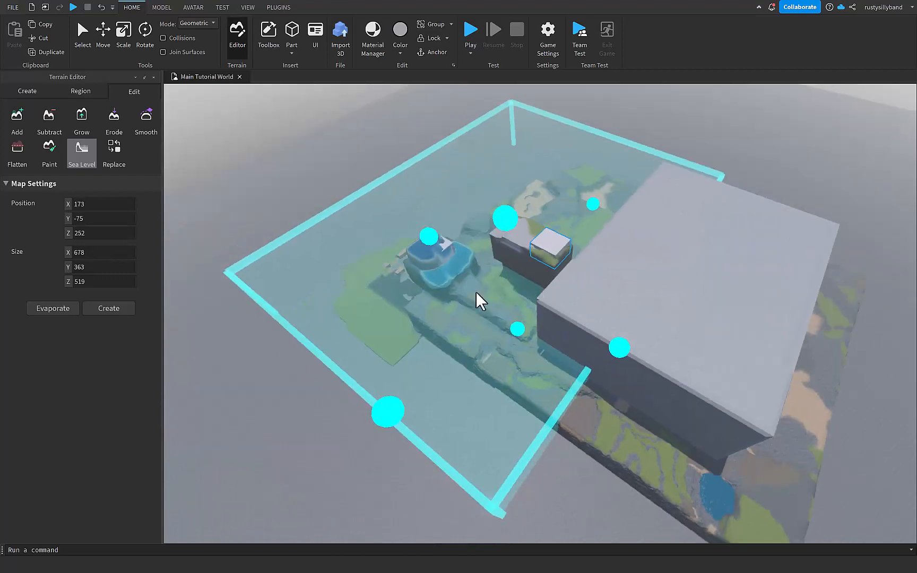
Fill the Sea Level region with water
{"action": "left_click", "coordinate": [107, 312]}
{"action": "right_click_drag", "start_coordinate": [477, 348], "coordinate": [509, 327]}
{"action": "scroll", "coordinate": [509, 319], "scroll_direction": "up", "scroll_amount": 1}
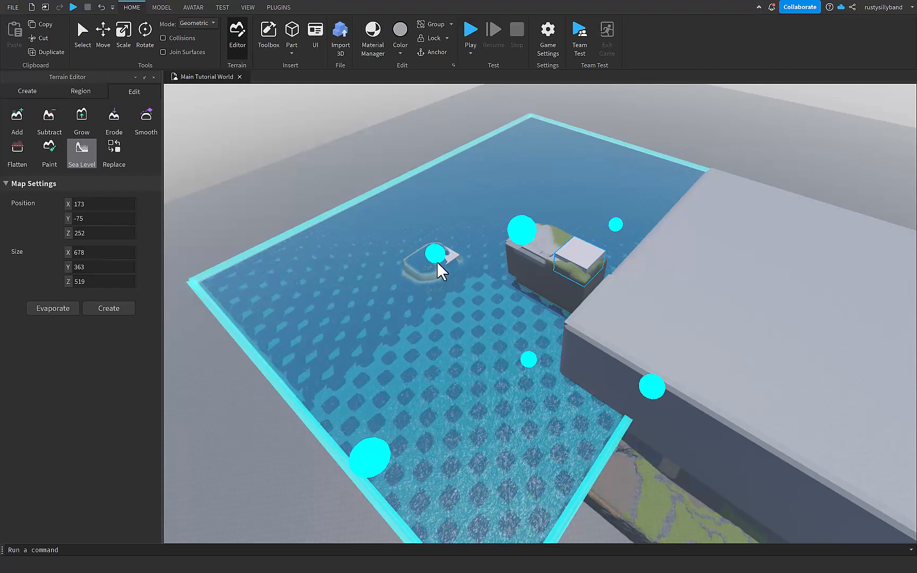
Evaporate the water inside the Sea Level region
{"action": "left_click", "coordinate": [75, 313]}
{"action": "right_click_drag", "start_coordinate": [461, 301], "coordinate": [460, 302]}
{"action": "key", "text": "w"}
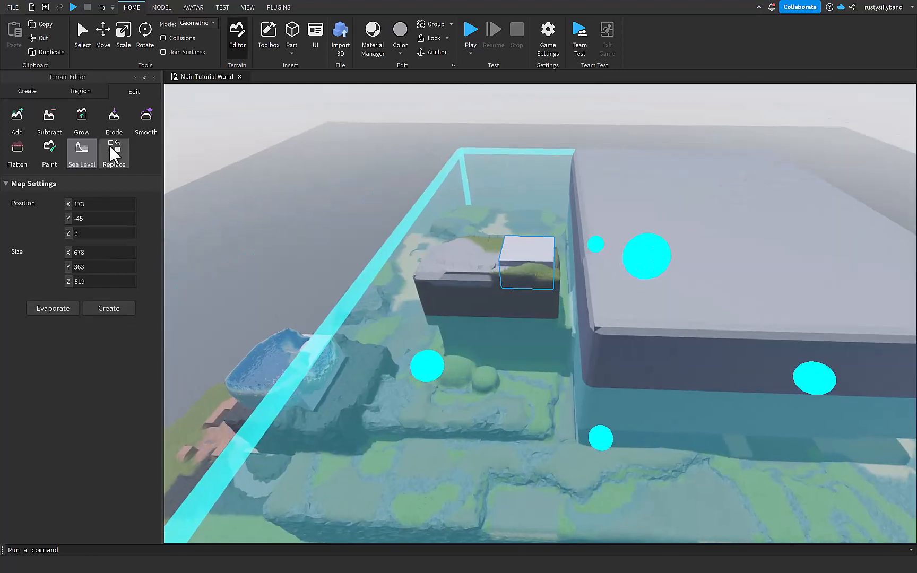
Replace all Grass with Brick inside the 1024 x 512 x 1024 box centred at 0, 0, 0
{"action": "left_click", "coordinate": [114, 159]}
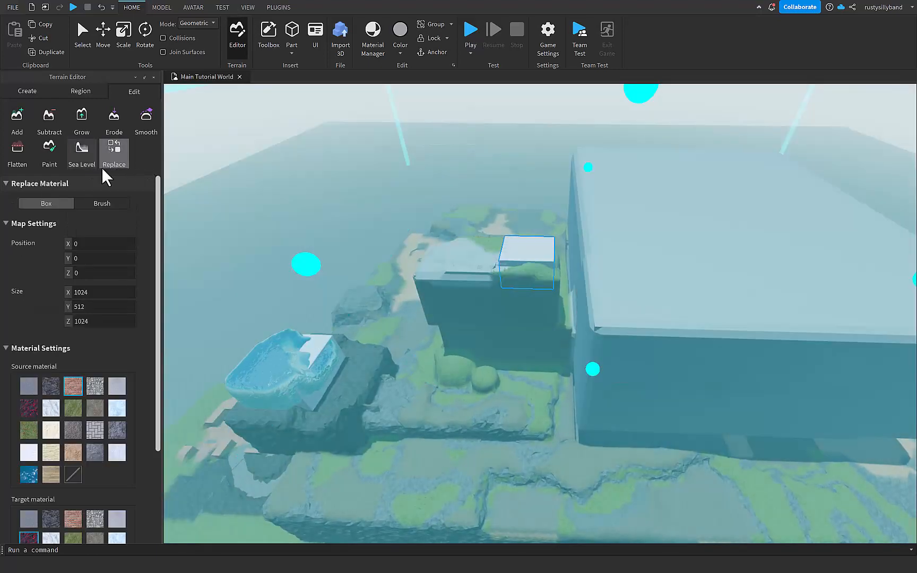
{"action": "scroll", "coordinate": [569, 287], "scroll_direction": "down", "scroll_amount": 10}
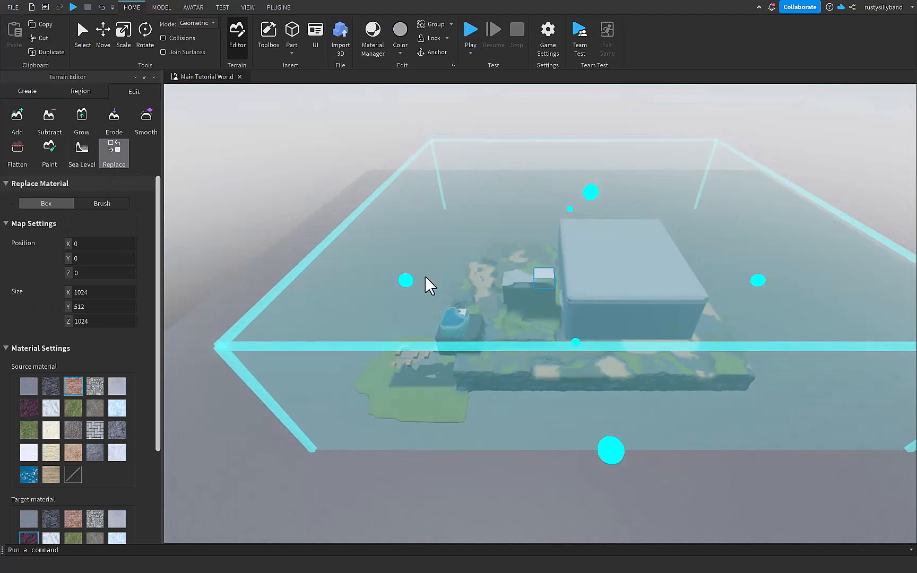
{"action": "scroll", "coordinate": [79, 371], "scroll_direction": "down", "scroll_amount": 3}
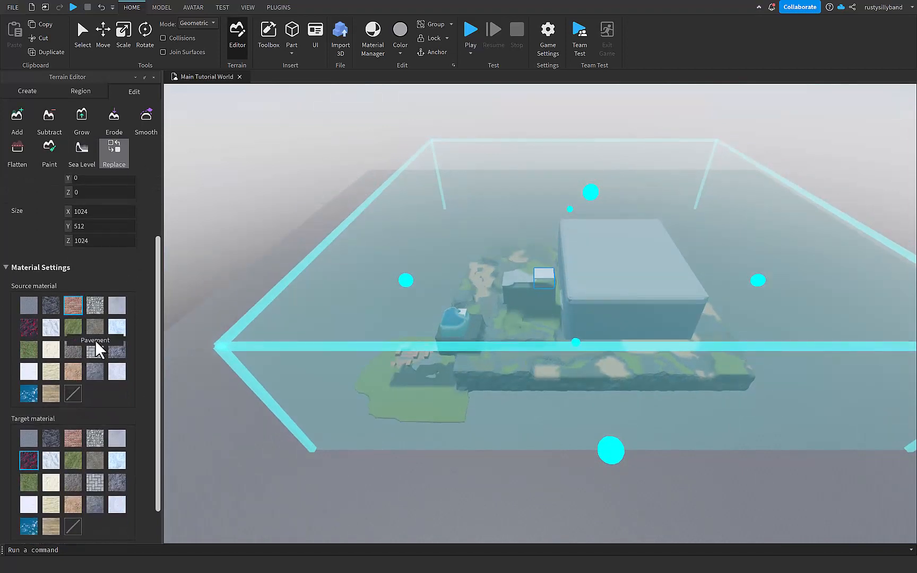
{"action": "scroll", "coordinate": [543, 324], "scroll_direction": "up", "scroll_amount": 10}
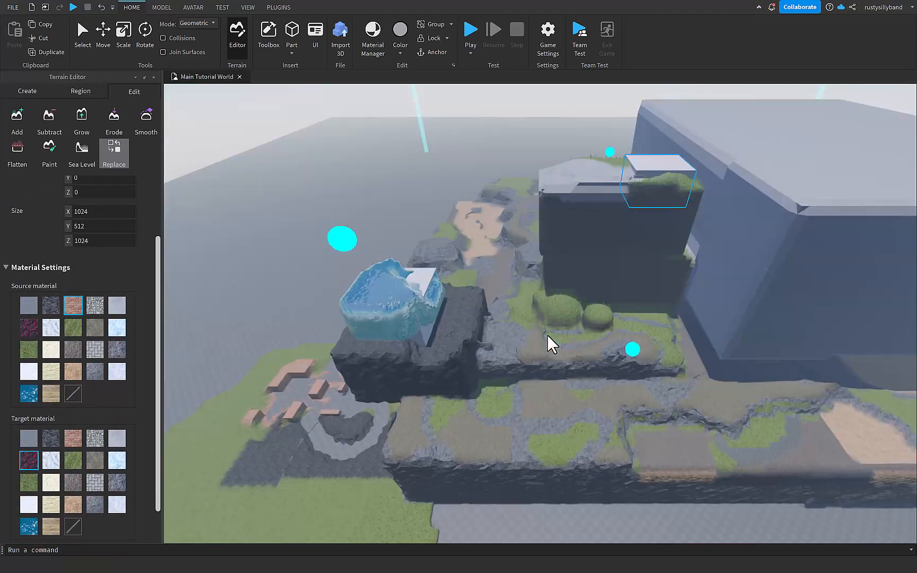
{"action": "scroll", "coordinate": [548, 336], "scroll_direction": "up", "scroll_amount": 10}
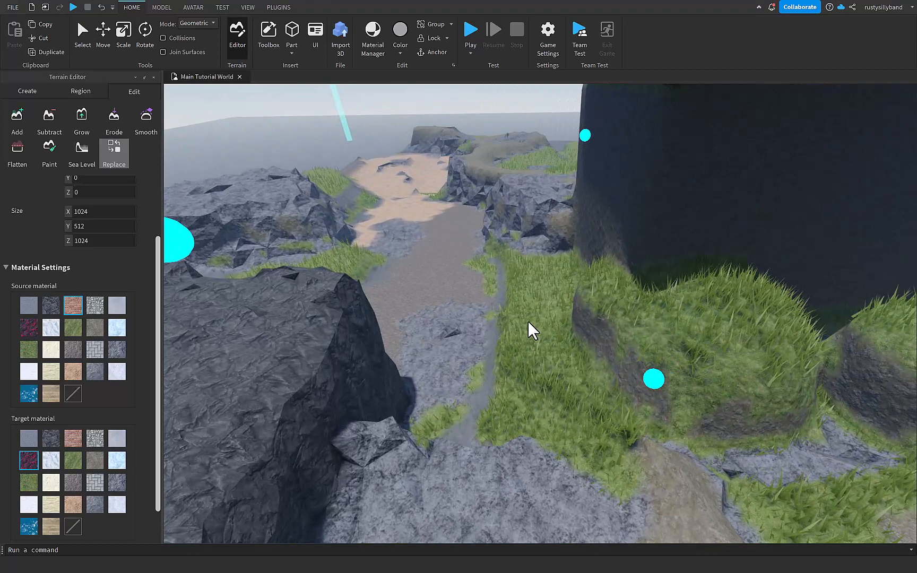
{"action": "right_click_drag", "start_coordinate": [529, 323], "coordinate": [529, 323]}
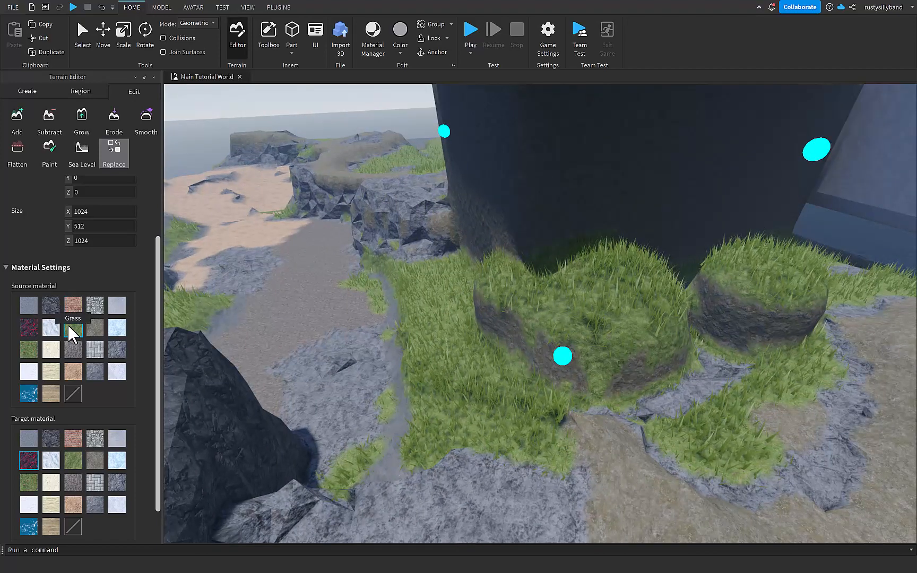
{"action": "scroll", "coordinate": [69, 327], "scroll_direction": "down", "scroll_amount": 2}
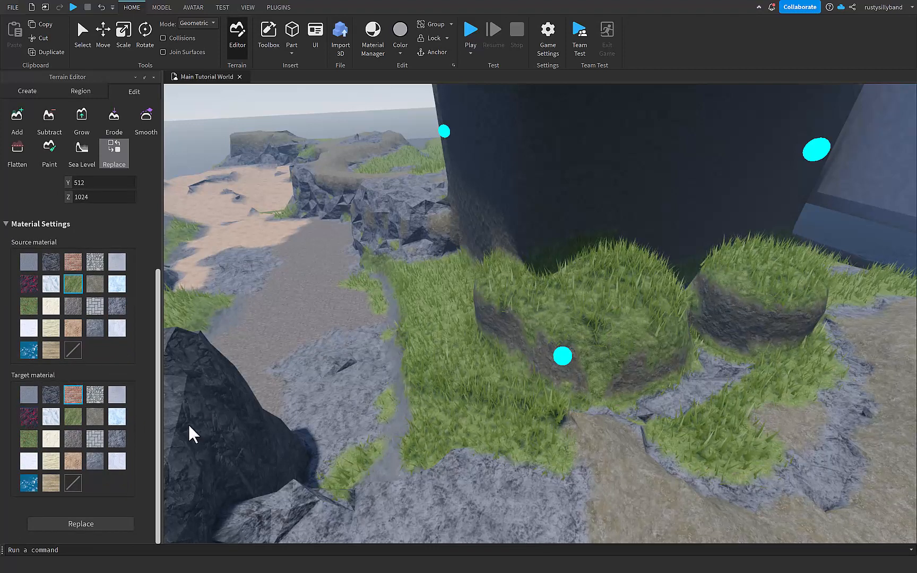
{"action": "left_click", "coordinate": [83, 522]}
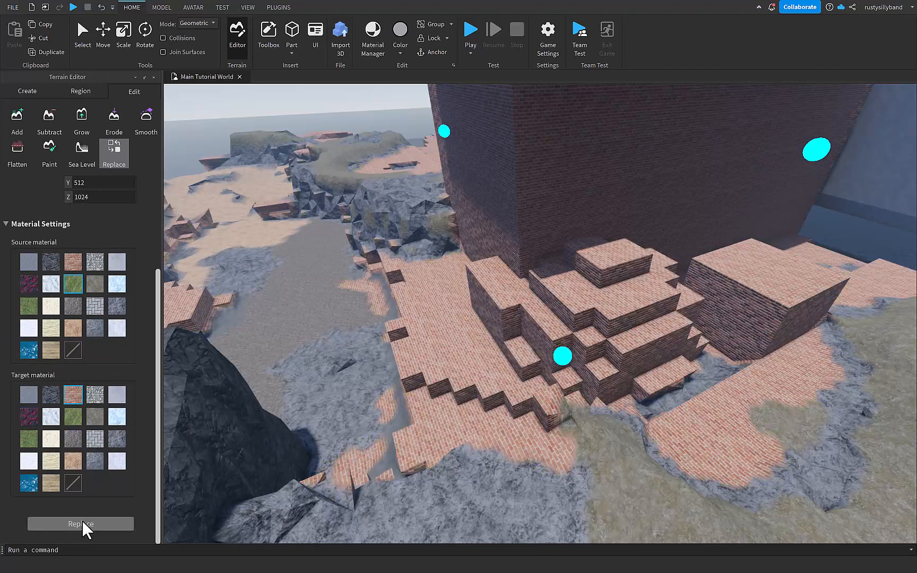
Replace the Brick around the small mounds at the pillar's base with Grass using the Replace tool's brush mode
{"action": "scroll", "coordinate": [522, 331], "scroll_direction": "down", "scroll_amount": 4}
{"action": "right_click_drag", "start_coordinate": [522, 331], "coordinate": [479, 331]}
{"action": "scroll", "coordinate": [522, 331], "scroll_direction": "down", "scroll_amount": 3}
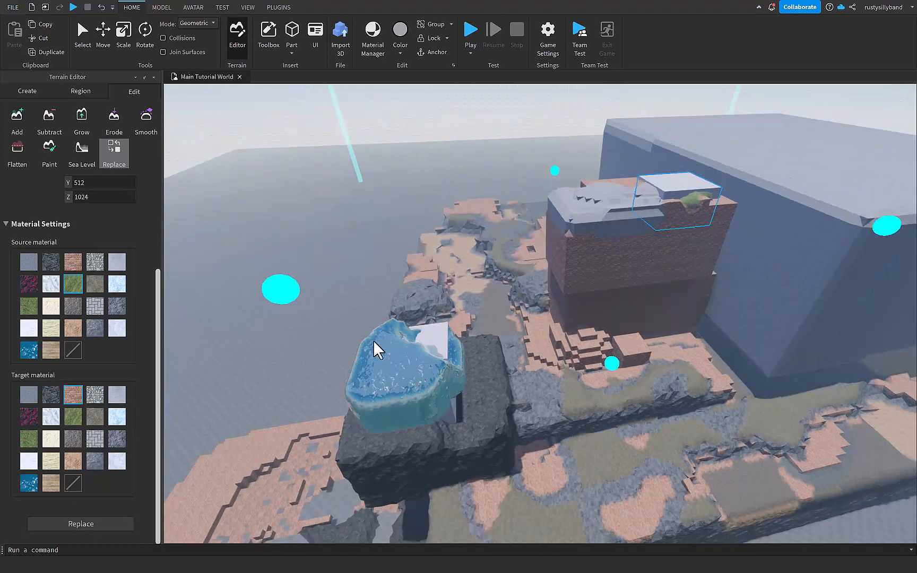
{"action": "scroll", "coordinate": [108, 234], "scroll_direction": "up", "scroll_amount": 3}
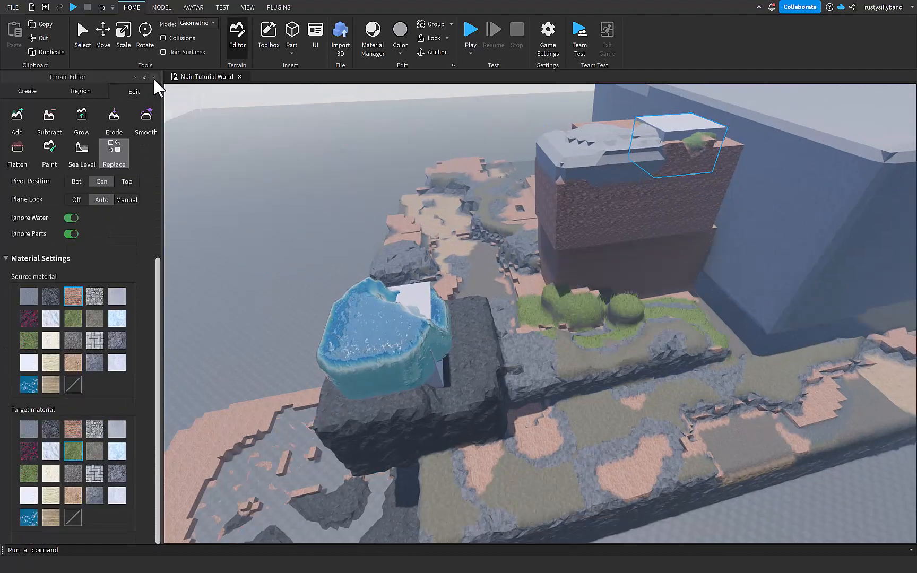
Close the Terrain Editor, show widened Explorer and Properties windows, and select the Terrain object in Workspace
{"action": "left_click", "coordinate": [153, 77]}
{"action": "left_click", "coordinate": [245, 7]}
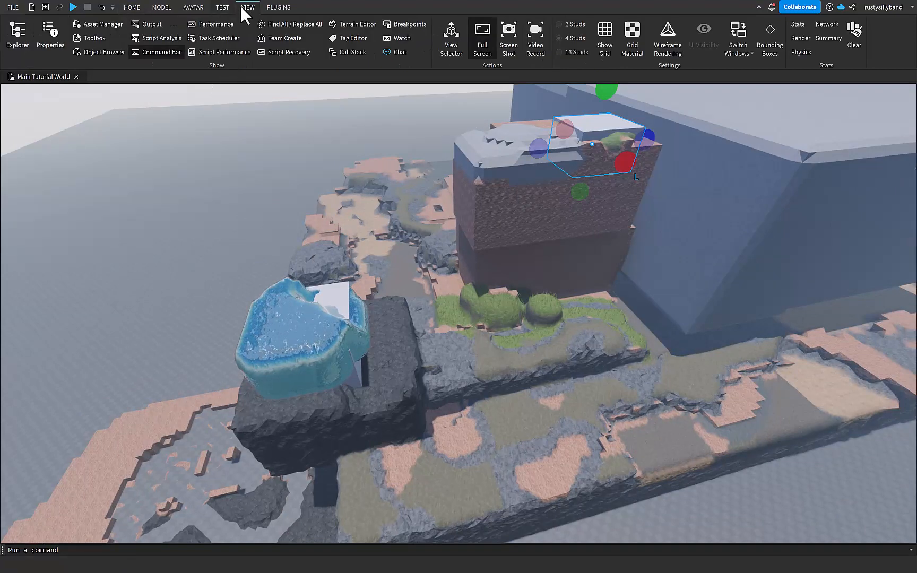
{"action": "left_click", "coordinate": [14, 42]}
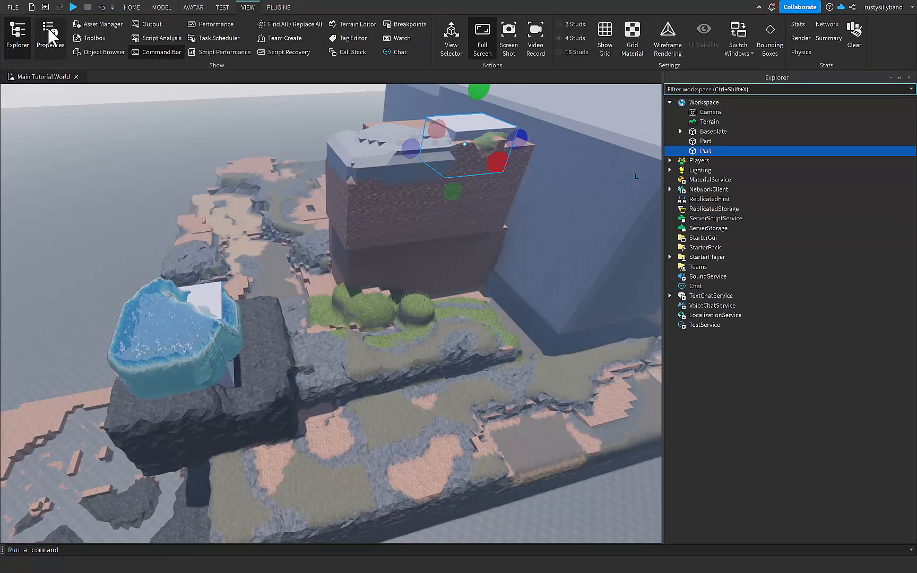
{"action": "left_click", "coordinate": [49, 35]}
{"action": "left_click", "coordinate": [295, 308]}
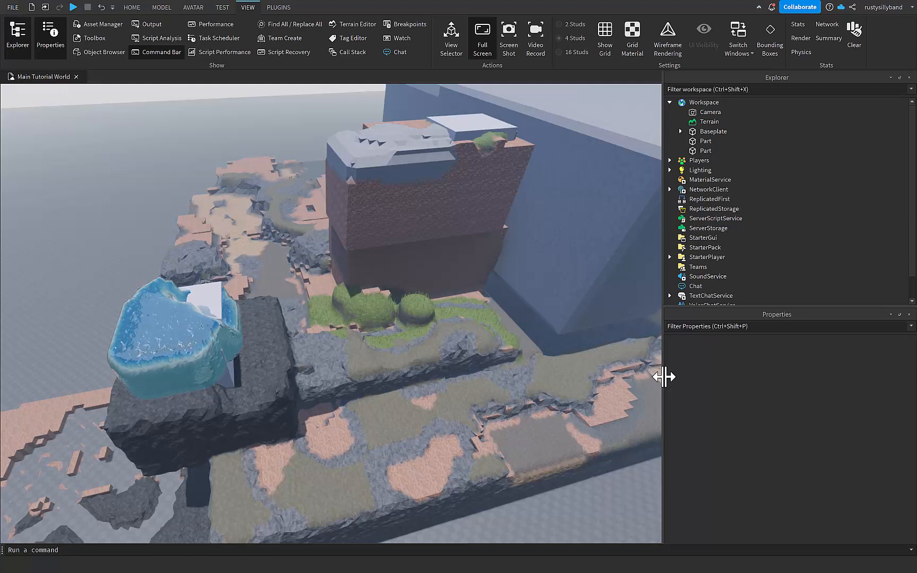
{"action": "left_click_drag", "start_coordinate": [664, 377], "coordinate": [594, 406]}
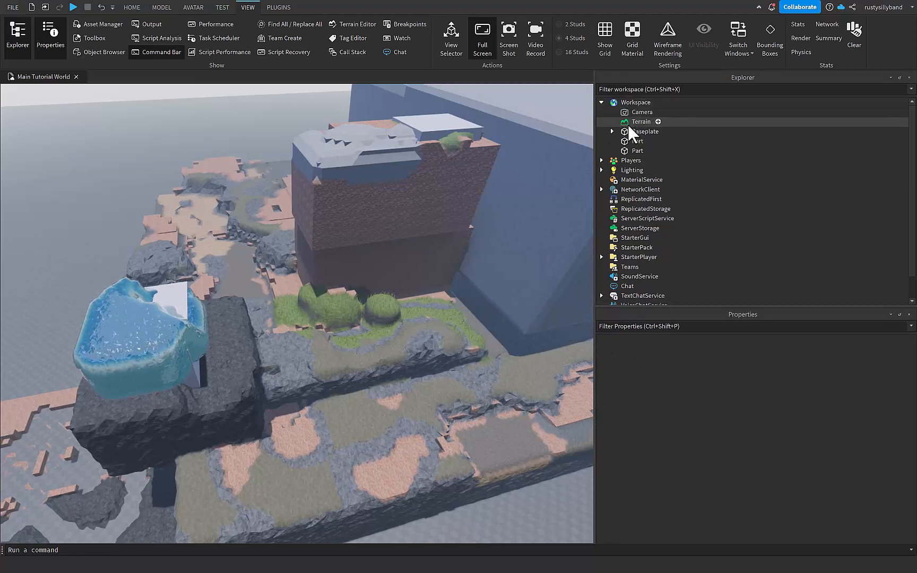
{"action": "left_click", "coordinate": [629, 122]}
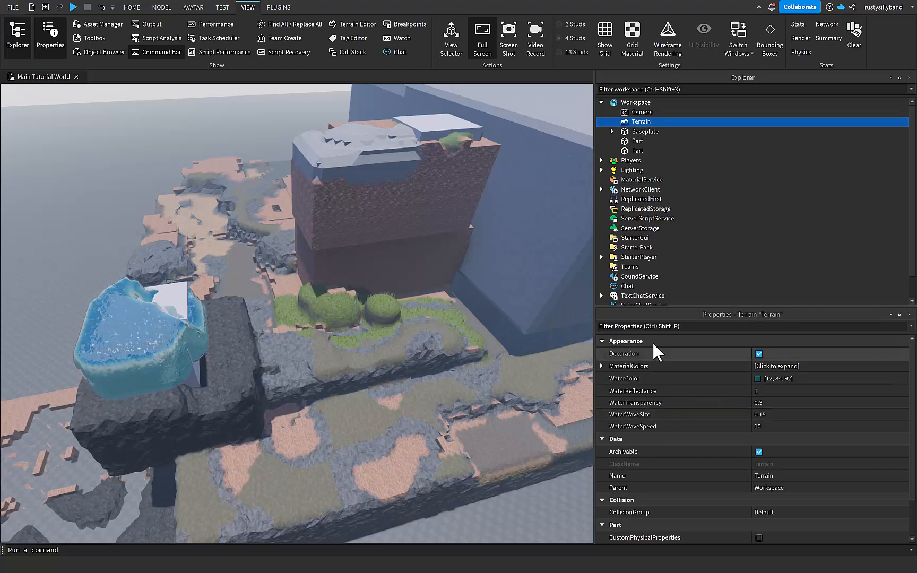
{"action": "scroll", "coordinate": [637, 377], "scroll_direction": "down", "scroll_amount": 1}
{"action": "scroll", "coordinate": [642, 430], "scroll_direction": "up", "scroll_amount": 1}
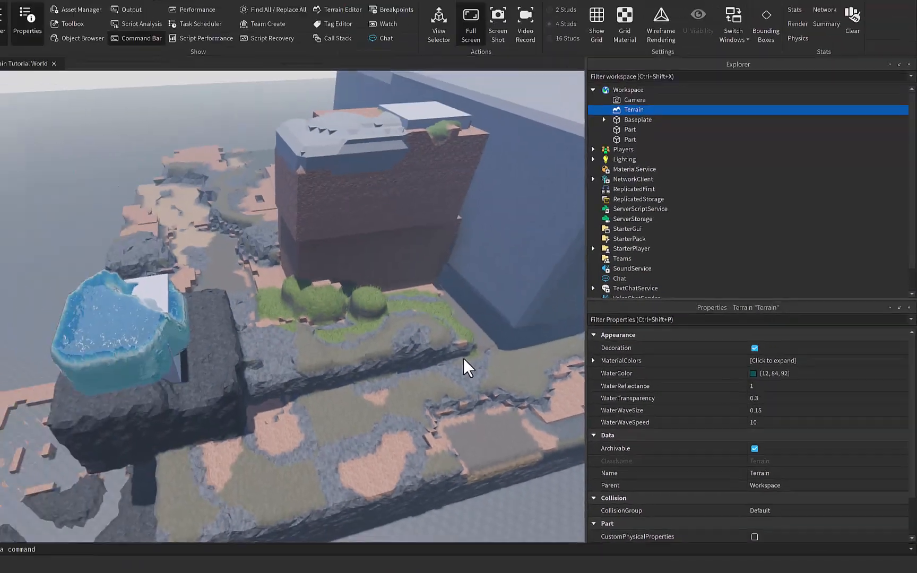
Disable the Terrain's Decoration property and inspect the grass mounds up close
{"action": "scroll", "coordinate": [477, 357], "scroll_direction": "up", "scroll_amount": 6}
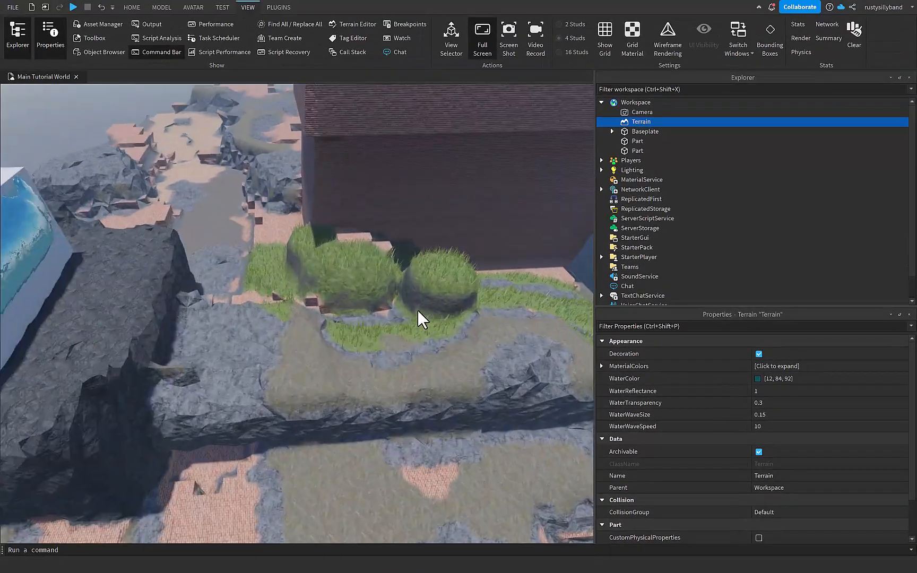
{"action": "scroll", "coordinate": [295, 348], "scroll_direction": "up", "scroll_amount": 5}
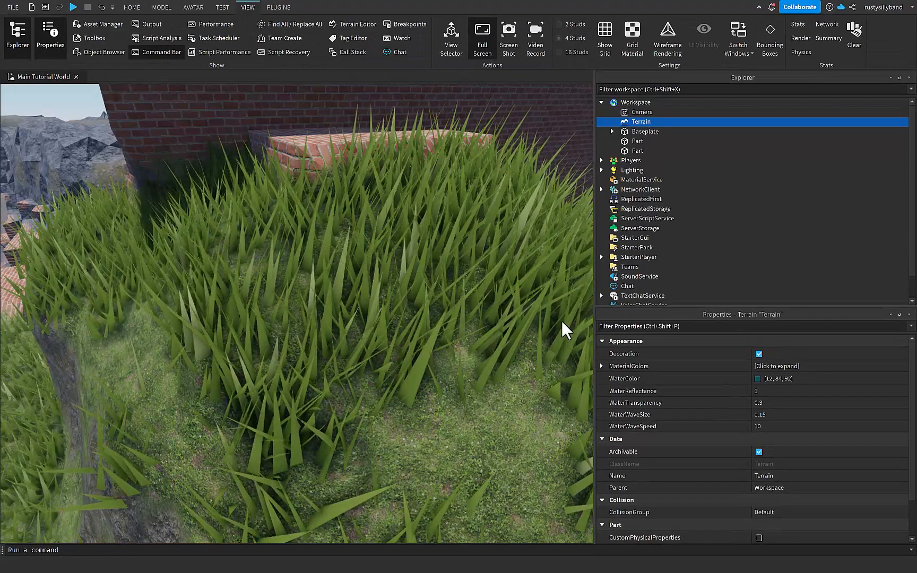
{"action": "left_click", "coordinate": [758, 353]}
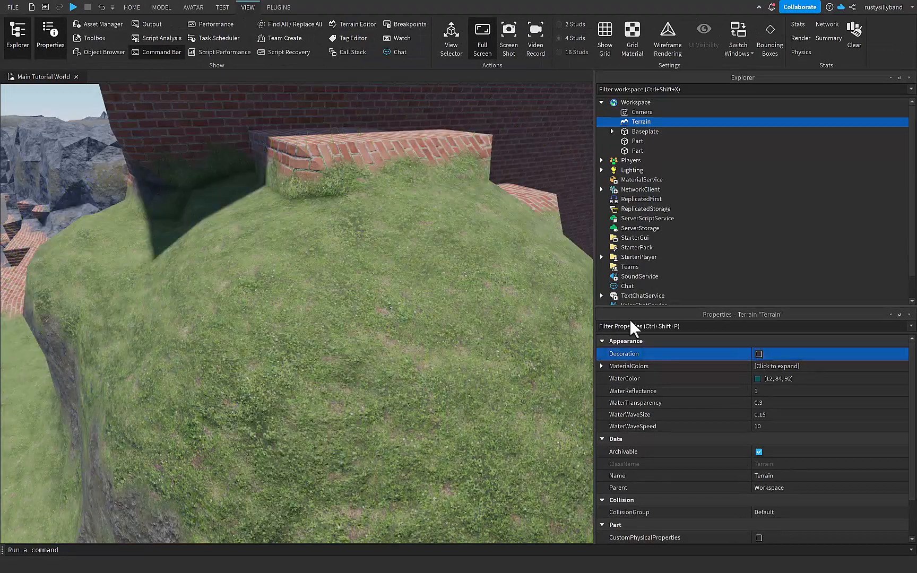
{"action": "right_click_drag", "start_coordinate": [422, 380], "coordinate": [422, 380]}
{"action": "scroll", "coordinate": [422, 380], "scroll_direction": "down", "scroll_amount": 4}
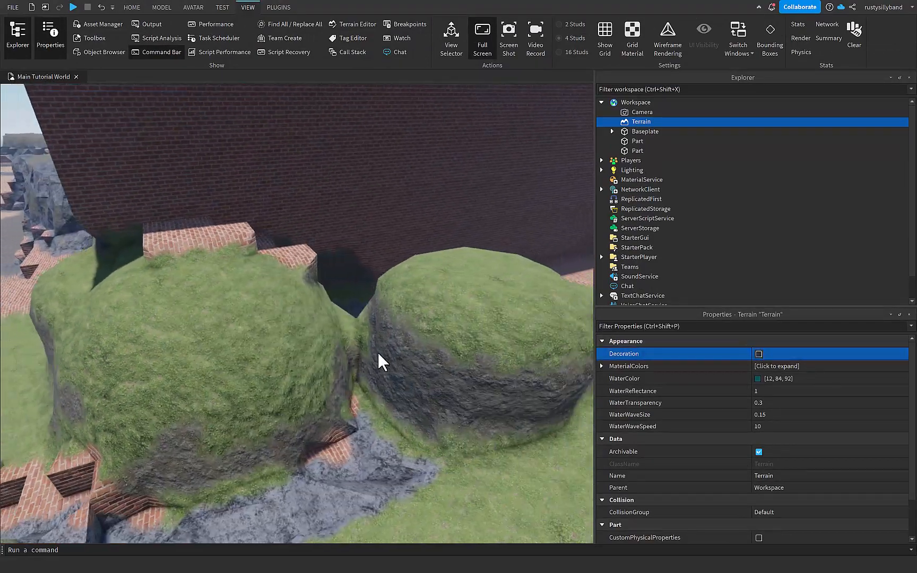
{"action": "scroll", "coordinate": [406, 326], "scroll_direction": "up", "scroll_amount": 4}
{"action": "scroll", "coordinate": [405, 326], "scroll_direction": "up", "scroll_amount": 3}
{"action": "right_click_drag", "start_coordinate": [405, 325], "coordinate": [383, 315]}
{"action": "scroll", "coordinate": [388, 319], "scroll_direction": "down", "scroll_amount": 5}
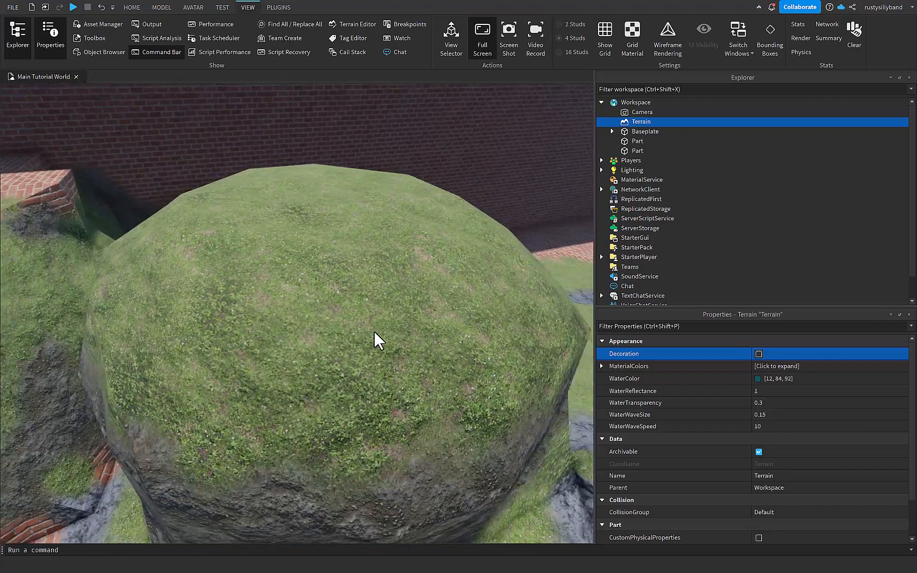
Re-enable the Terrain's Decoration property and view the grass blades on the mounds
{"action": "left_click", "coordinate": [778, 348]}
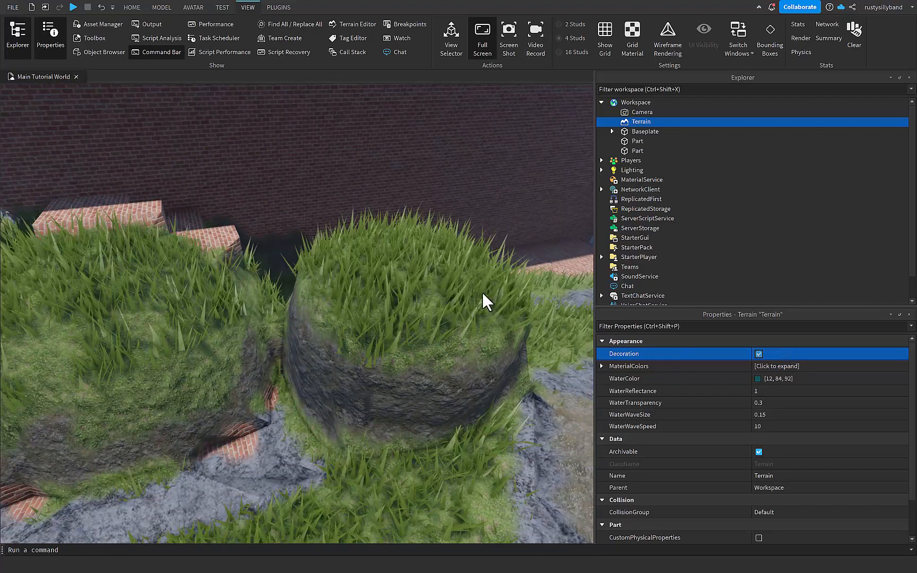
{"action": "right_click_drag", "start_coordinate": [386, 301], "coordinate": [391, 302]}
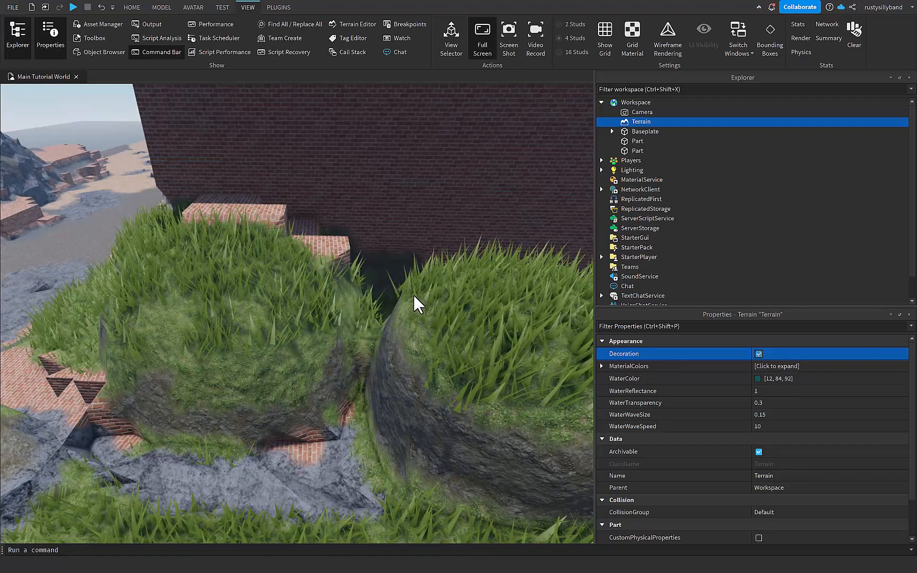
{"action": "right_click_drag", "start_coordinate": [413, 294], "coordinate": [409, 299]}
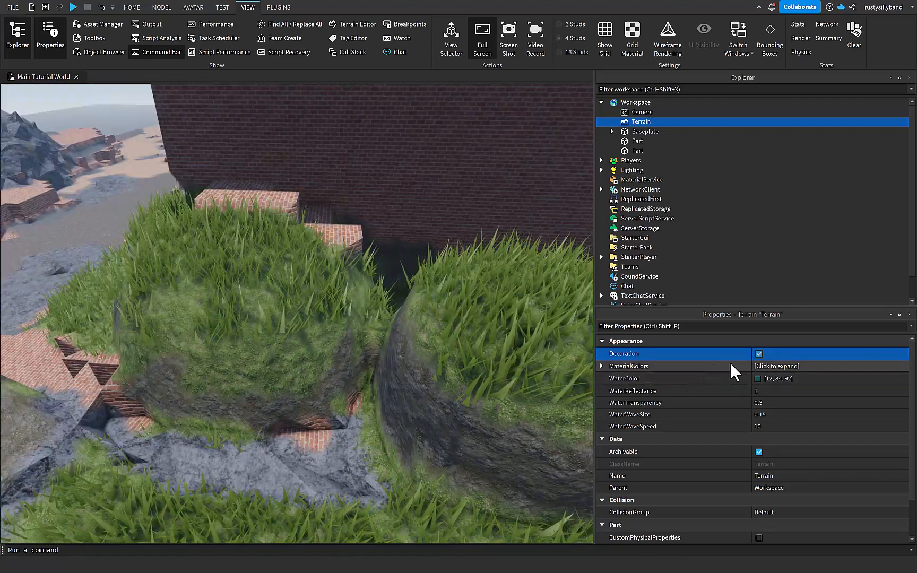
Expand the Terrain's MaterialColors and set the Grass colour to the vivid green 6, 126, 0
{"action": "left_click", "coordinate": [778, 364]}
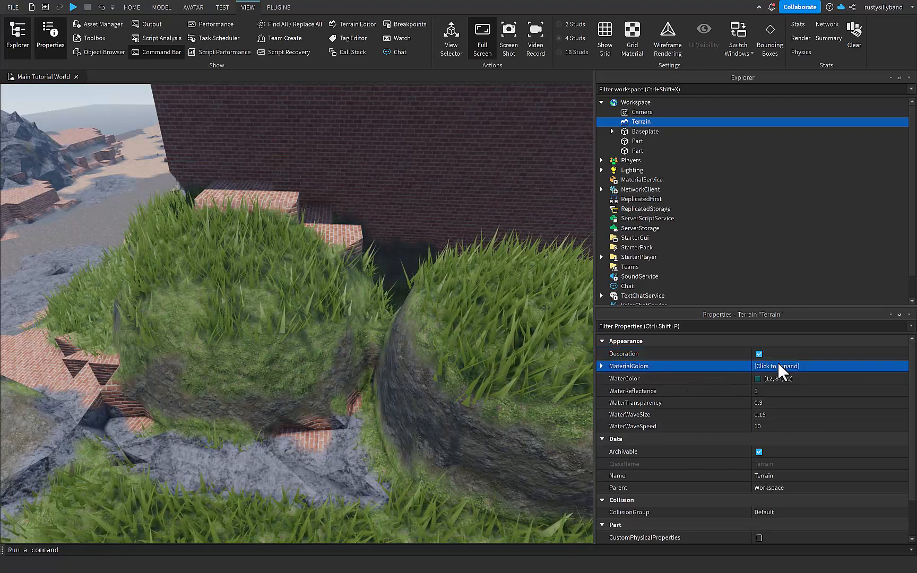
{"action": "left_click", "coordinate": [771, 366]}
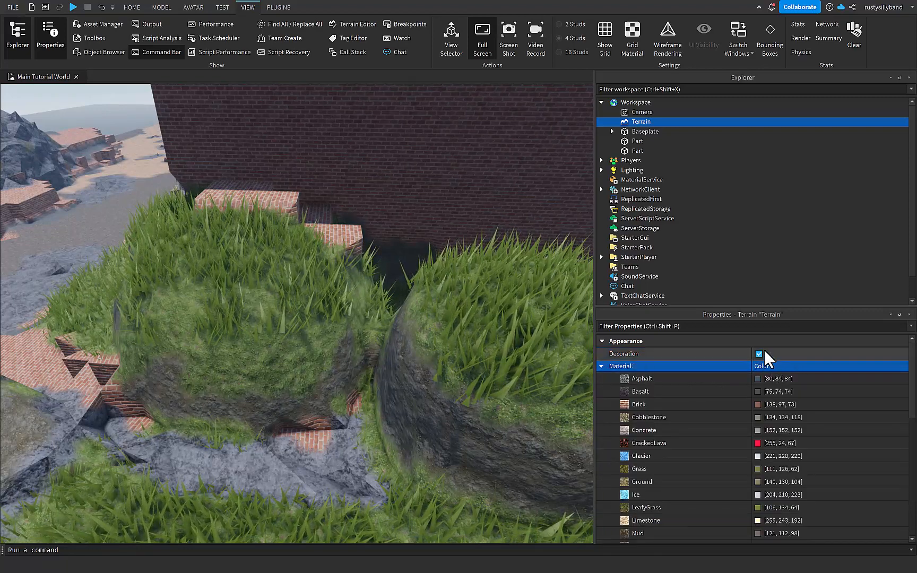
{"action": "scroll", "coordinate": [733, 426], "scroll_direction": "down", "scroll_amount": 1}
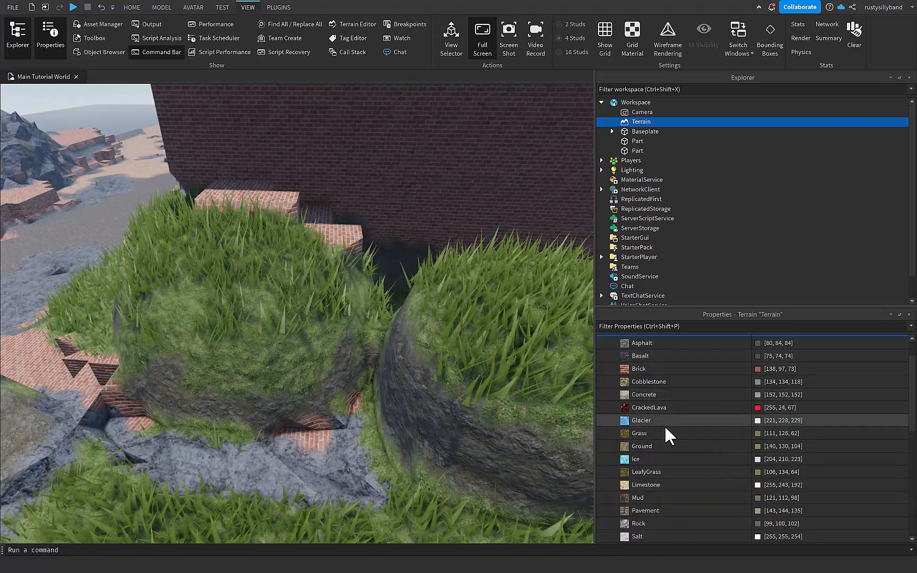
{"action": "left_click", "coordinate": [622, 434]}
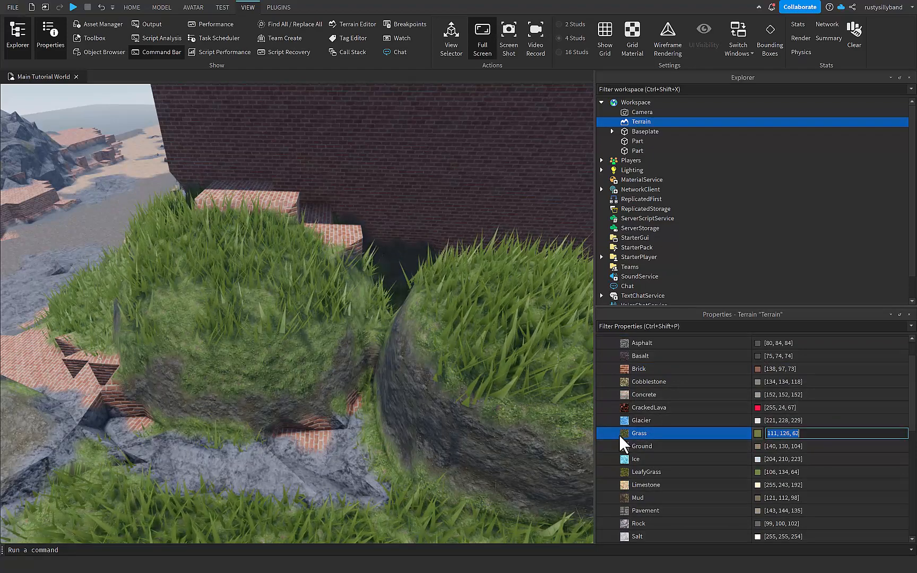
{"action": "left_click", "coordinate": [756, 432]}
{"action": "left_click_drag", "start_coordinate": [470, 174], "coordinate": [792, 133]}
{"action": "left_click", "coordinate": [857, 155]}
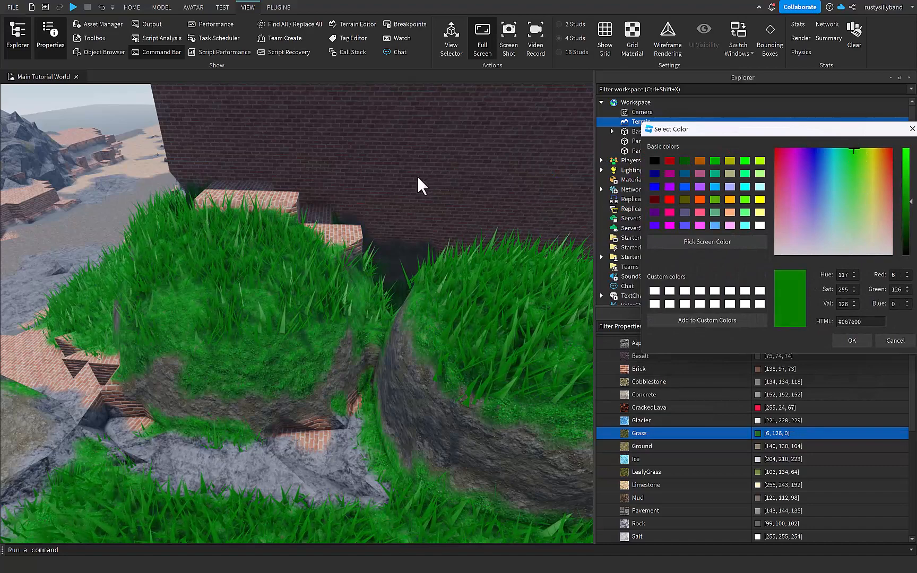
{"action": "left_click", "coordinate": [860, 336]}
{"action": "right_click_drag", "start_coordinate": [371, 265], "coordinate": [354, 269]}
{"action": "scroll", "coordinate": [354, 270], "scroll_direction": "down", "scroll_amount": 5}
{"action": "scroll", "coordinate": [354, 270], "scroll_direction": "up", "scroll_amount": 5}
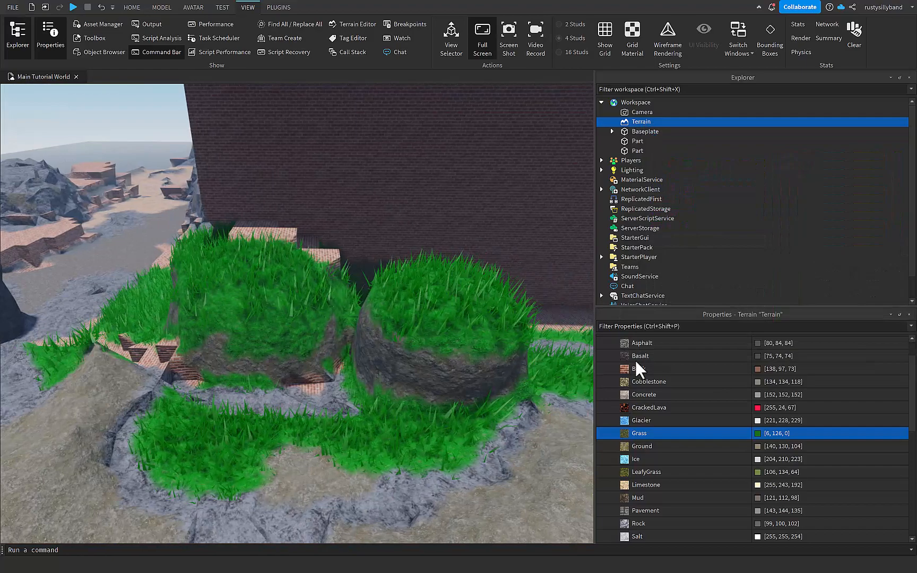
Set the Brick material colour to green 0, 138, 21, and collapse the MaterialColors list
{"action": "left_click", "coordinate": [762, 367]}
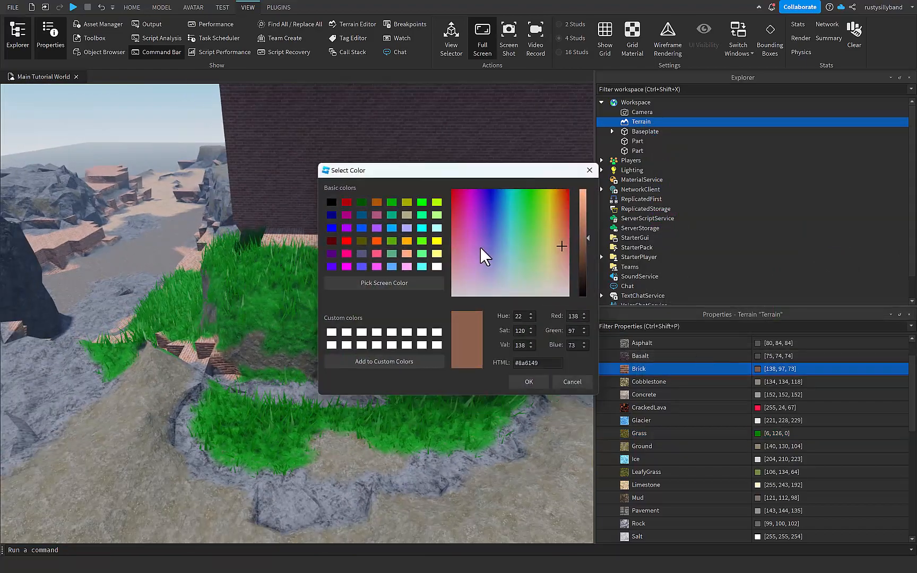
{"action": "left_click", "coordinate": [527, 386]}
{"action": "key", "text": "s"}
{"action": "right_click_drag", "start_coordinate": [461, 387], "coordinate": [420, 308]}
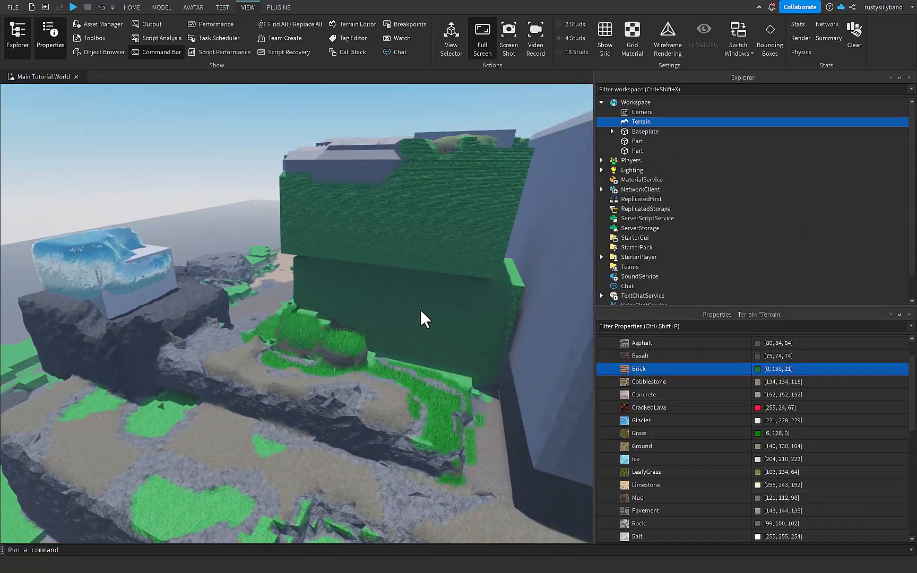
{"action": "scroll", "coordinate": [642, 391], "scroll_direction": "up", "scroll_amount": 2}
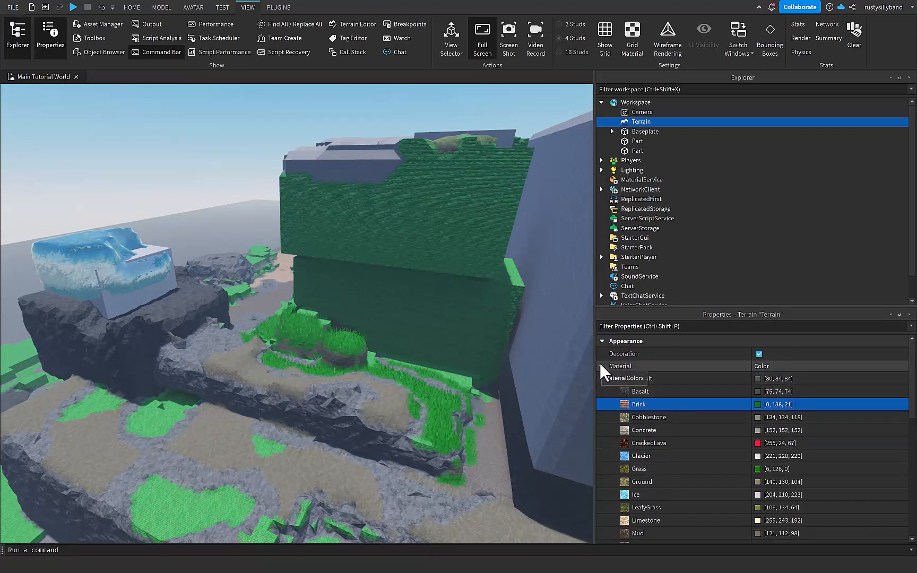
{"action": "left_click", "coordinate": [601, 366]}
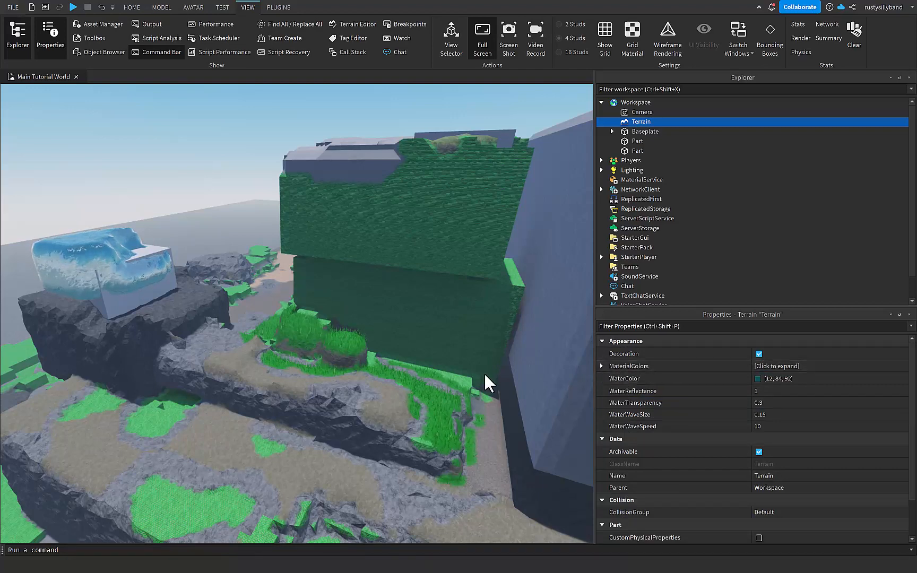
{"action": "key", "text": "w"}
{"action": "right_click_drag", "start_coordinate": [354, 318], "coordinate": [355, 318]}
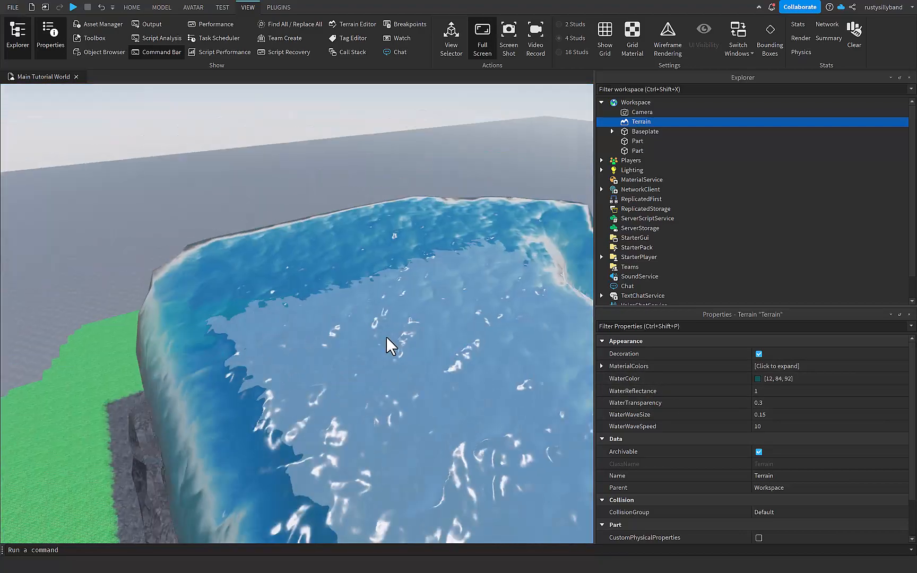
{"action": "left_click", "coordinate": [717, 379]}
{"action": "left_click", "coordinate": [758, 377]}
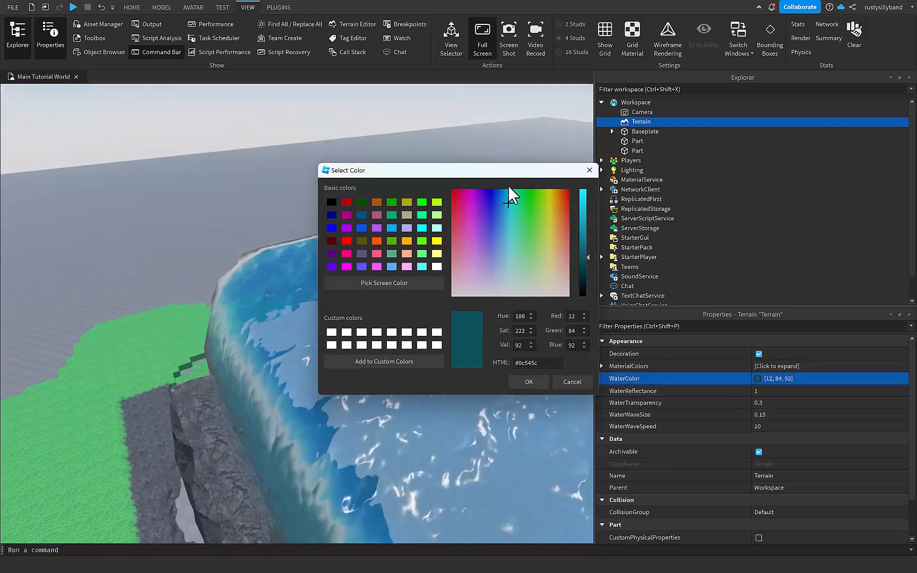
{"action": "left_click_drag", "start_coordinate": [584, 206], "coordinate": [586, 189]}
{"action": "left_click", "coordinate": [589, 170]}
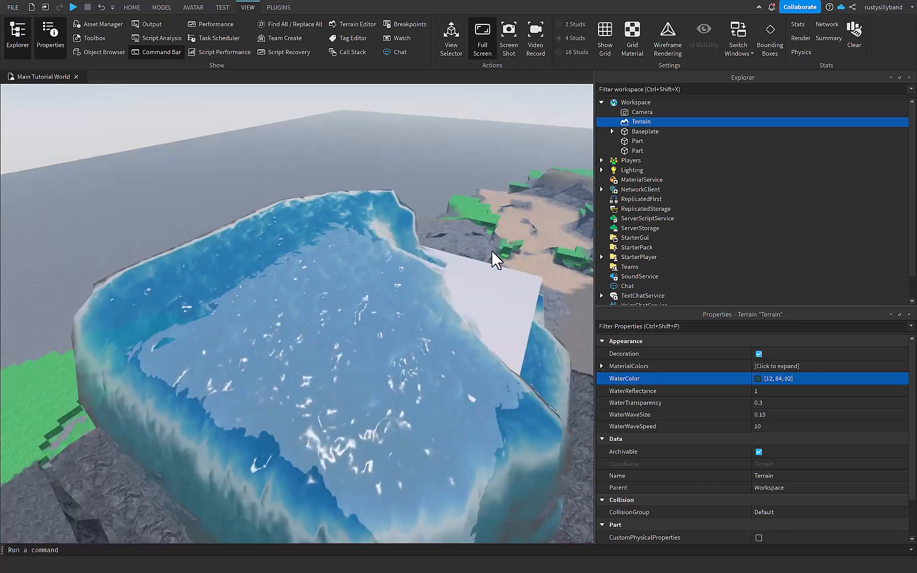
Set the Terrain's WaterColor to the muddy yellow-brown 134, 112, 0
{"action": "left_click", "coordinate": [758, 378]}
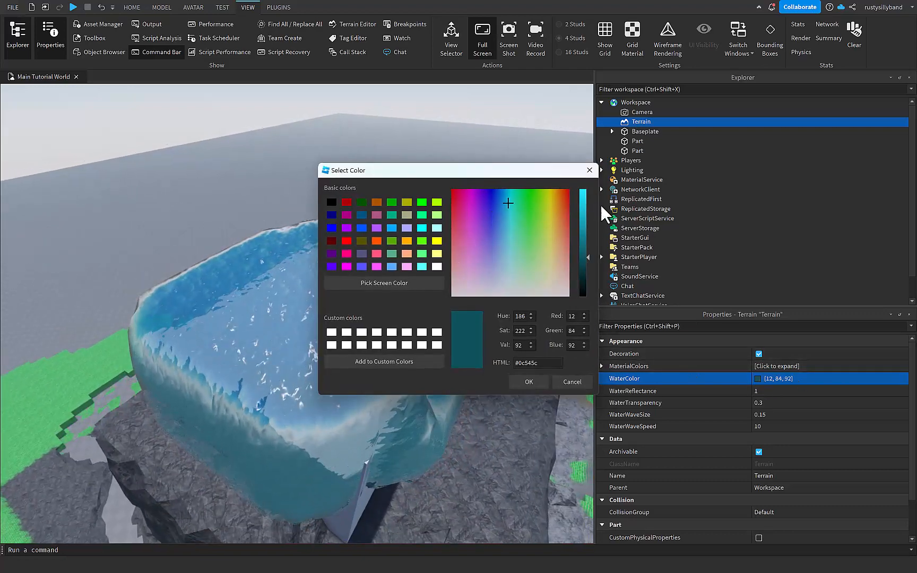
{"action": "left_click_drag", "start_coordinate": [589, 198], "coordinate": [587, 188]}
{"action": "left_click", "coordinate": [529, 382]}
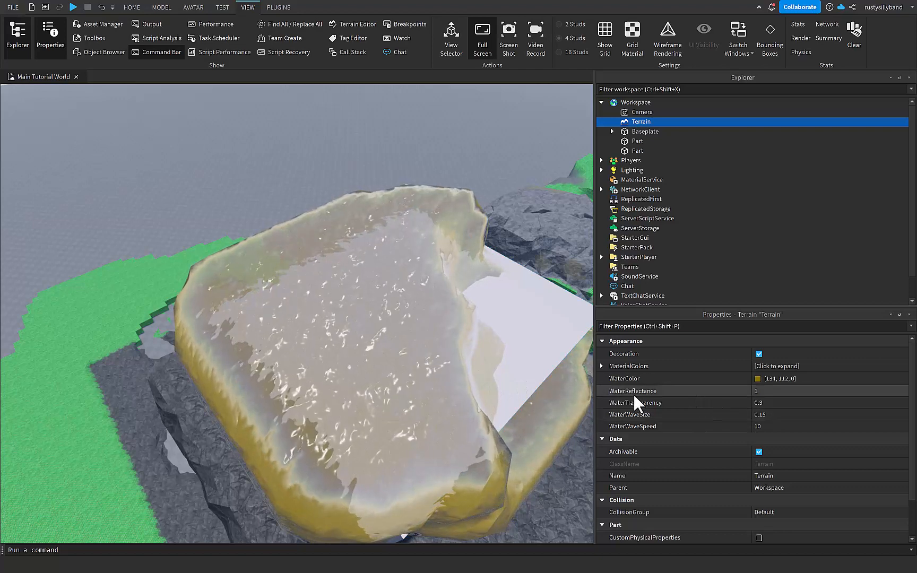
Set the Terrain's WaterTransparency to 0.7
{"action": "left_click", "coordinate": [769, 391]}
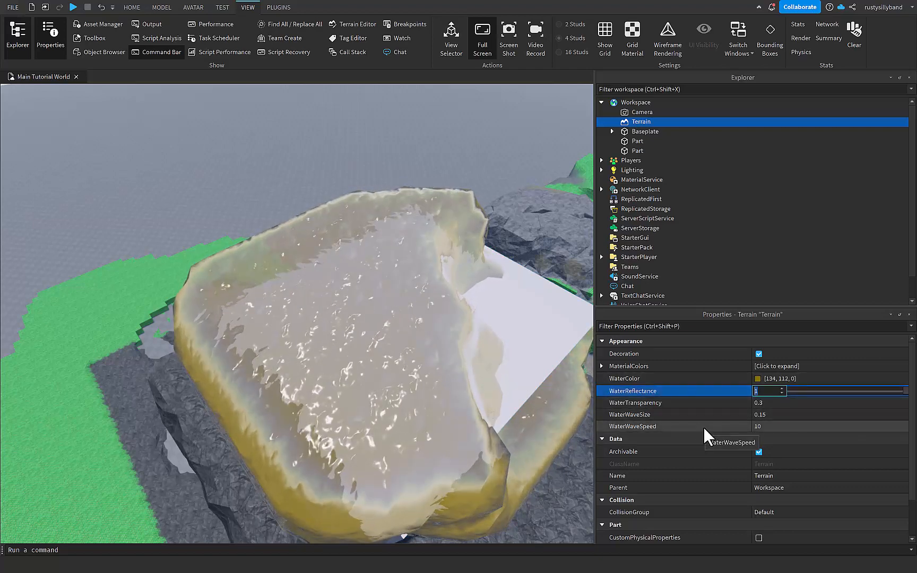
{"action": "left_click", "coordinate": [780, 403]}
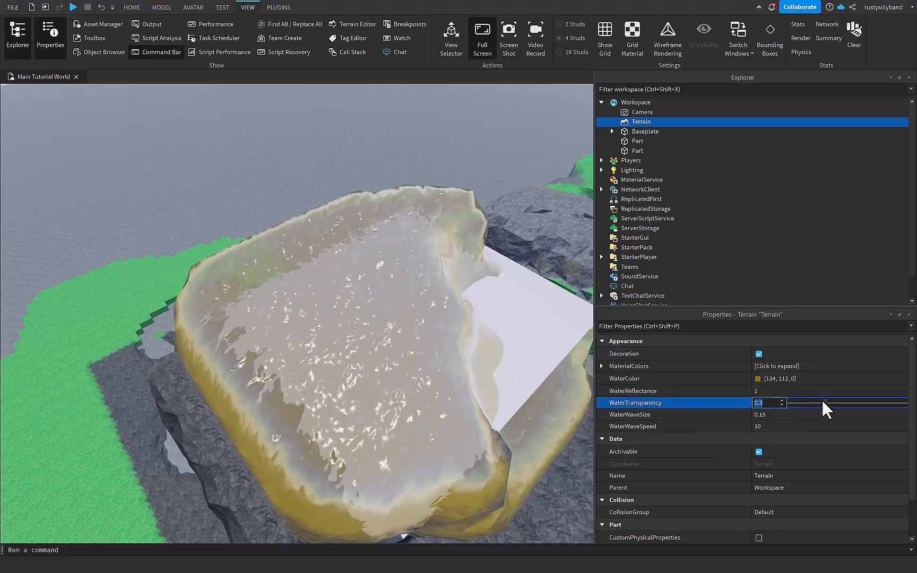
{"action": "left_click_drag", "start_coordinate": [823, 402], "coordinate": [866, 427]}
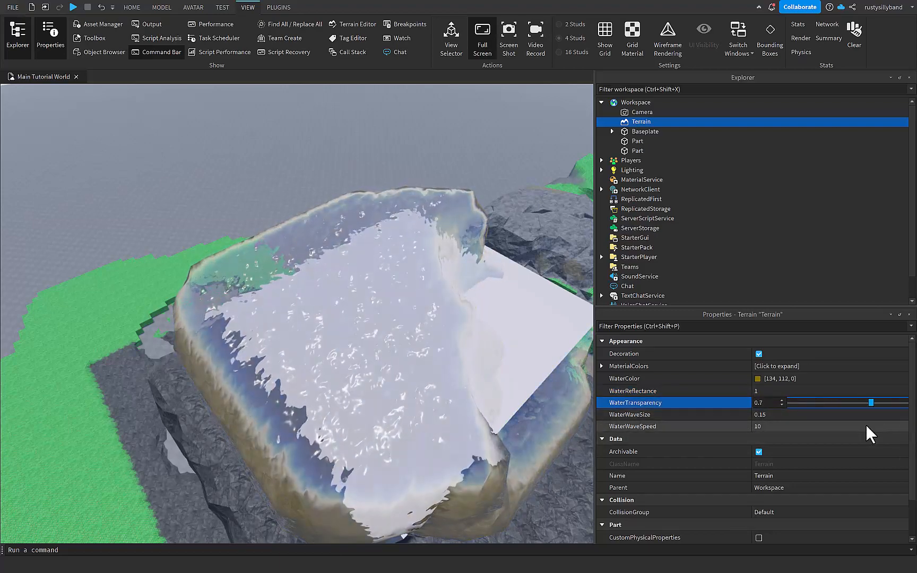
Raise the Terrain's WaterWaveSize to 1 and its WaterWaveSpeed to 100
{"action": "left_click", "coordinate": [709, 415]}
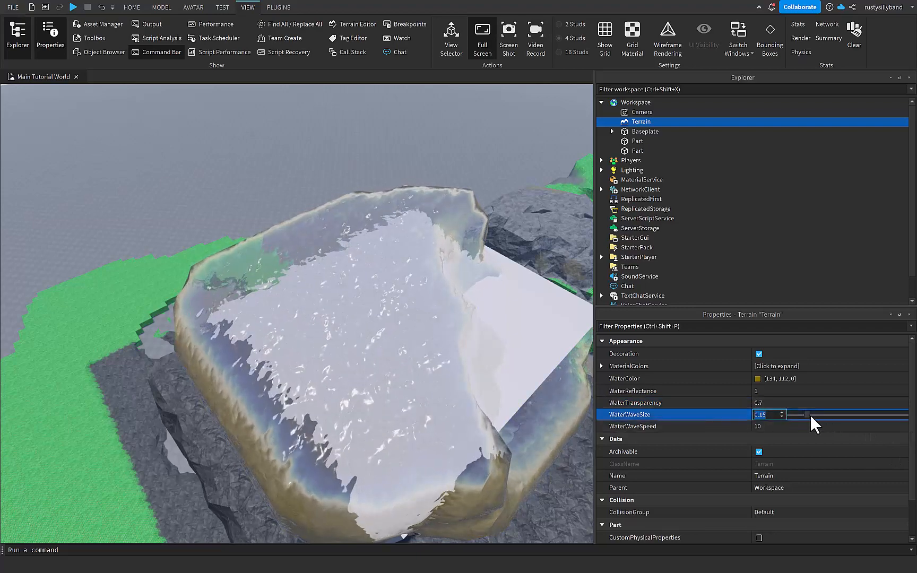
{"action": "left_click_drag", "start_coordinate": [806, 414], "coordinate": [901, 425]}
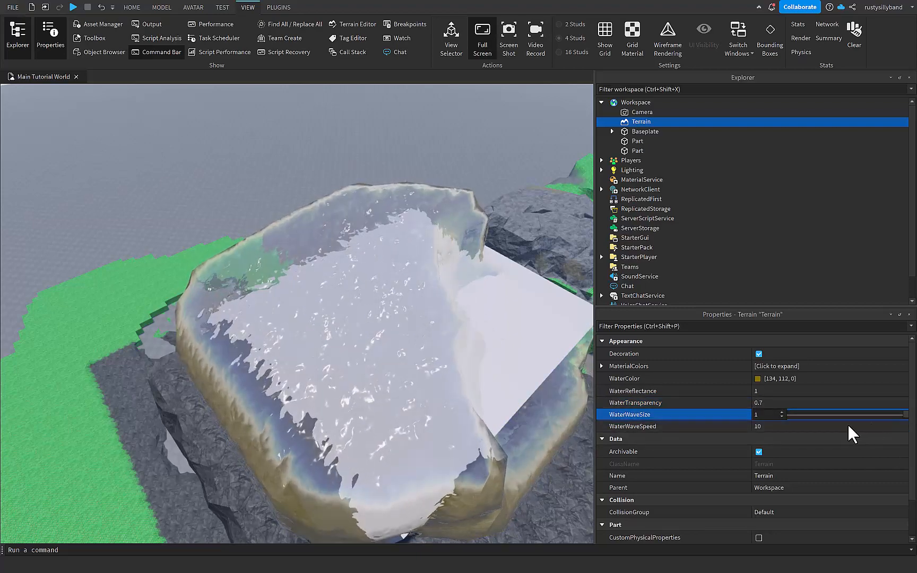
{"action": "left_click", "coordinate": [815, 426]}
{"action": "left_click_drag", "start_coordinate": [815, 426], "coordinate": [904, 426]}
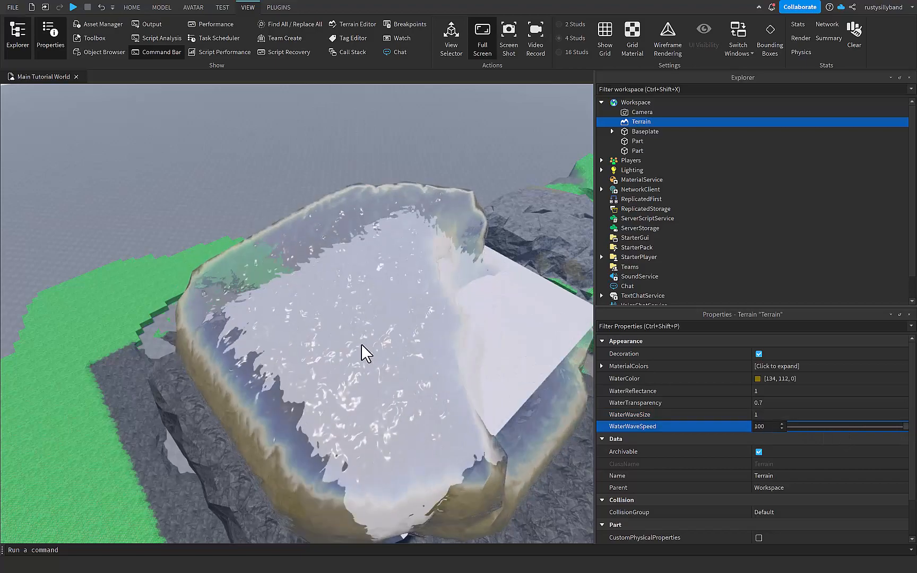
Inspect the waves on the water block from a lower side angle and deselect the Terrain
{"action": "right_click_drag", "start_coordinate": [361, 346], "coordinate": [623, 411]}
{"action": "scroll", "coordinate": [678, 442], "scroll_direction": "down", "scroll_amount": 1}
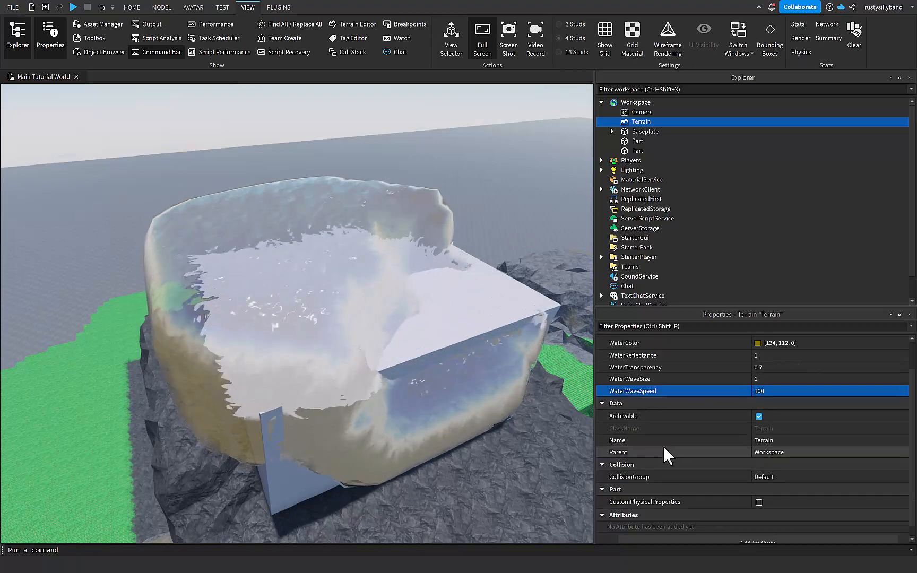
{"action": "scroll", "coordinate": [668, 427], "scroll_direction": "up", "scroll_amount": 1}
{"action": "left_click", "coordinate": [401, 319]}
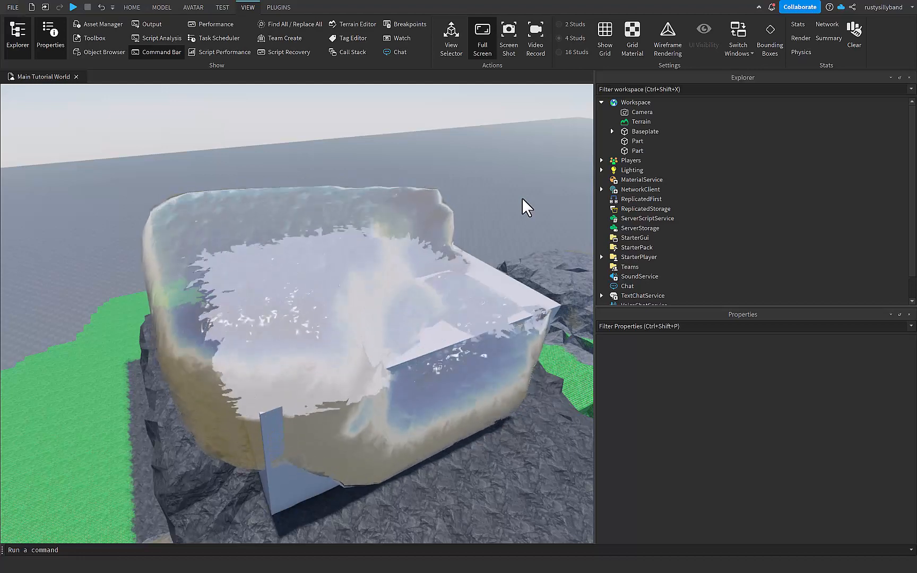
{"action": "right_click_drag", "start_coordinate": [381, 313], "coordinate": [391, 316]}
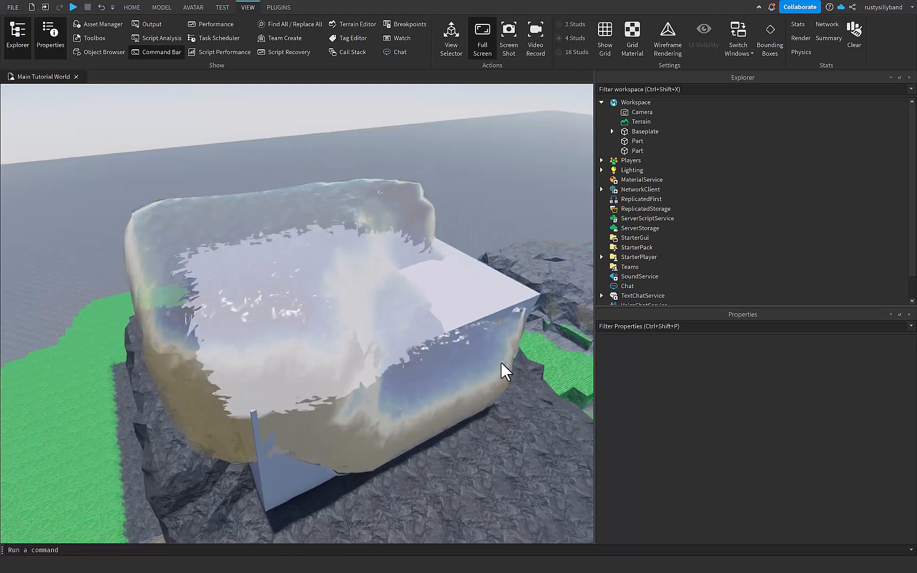